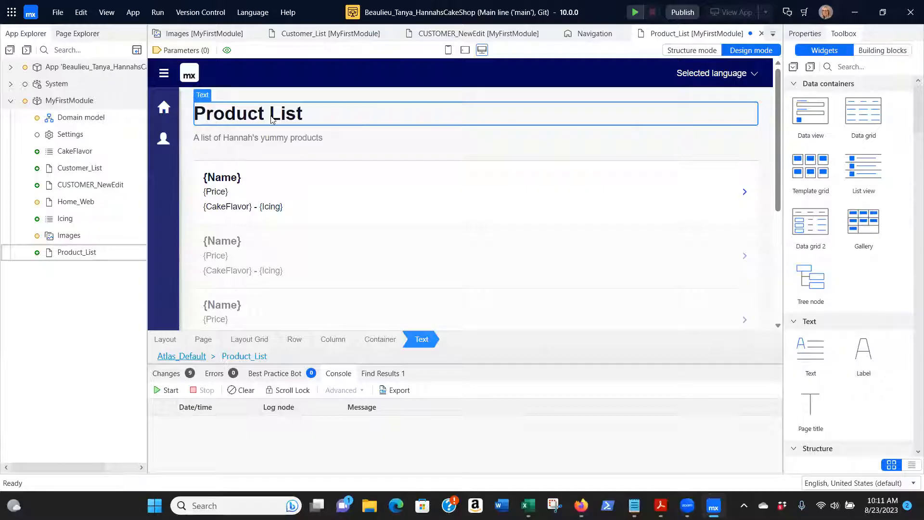
Step: Add a layout grid column to the right of the column holding the Product List heading
click(329, 339)
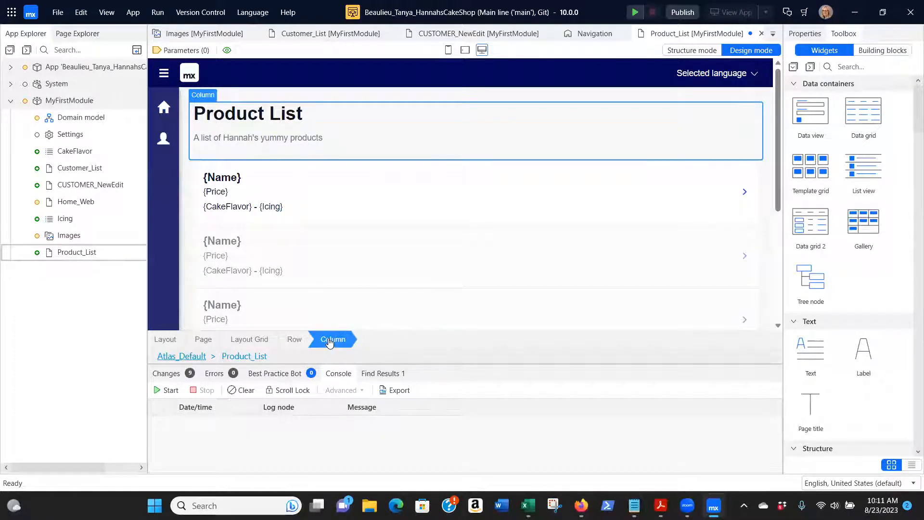
right_click(203, 95)
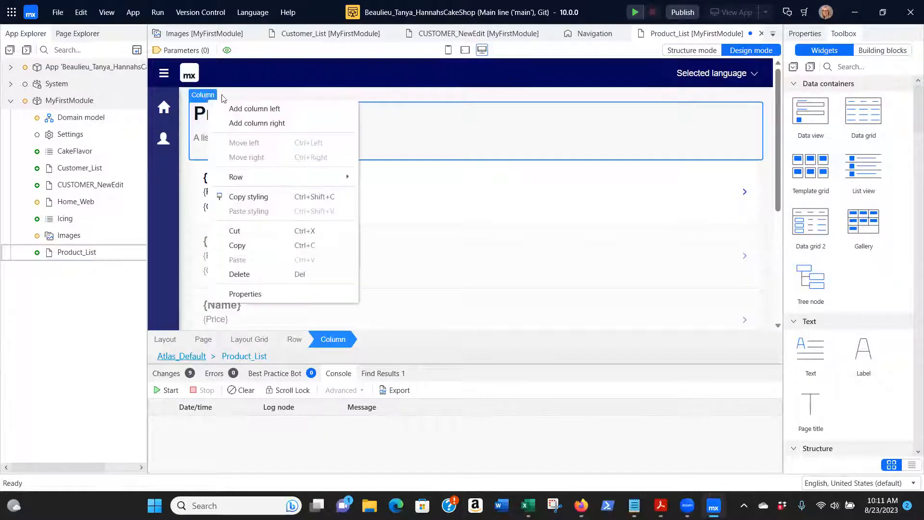
click(264, 129)
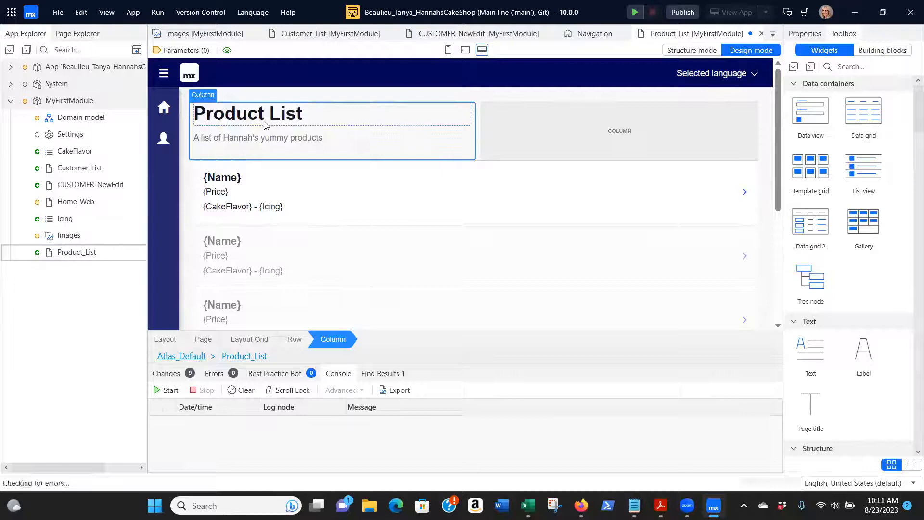
Step: Set the new empty column's desktop, tablet and phone widths to Manual with a size of 1 each
click(599, 131)
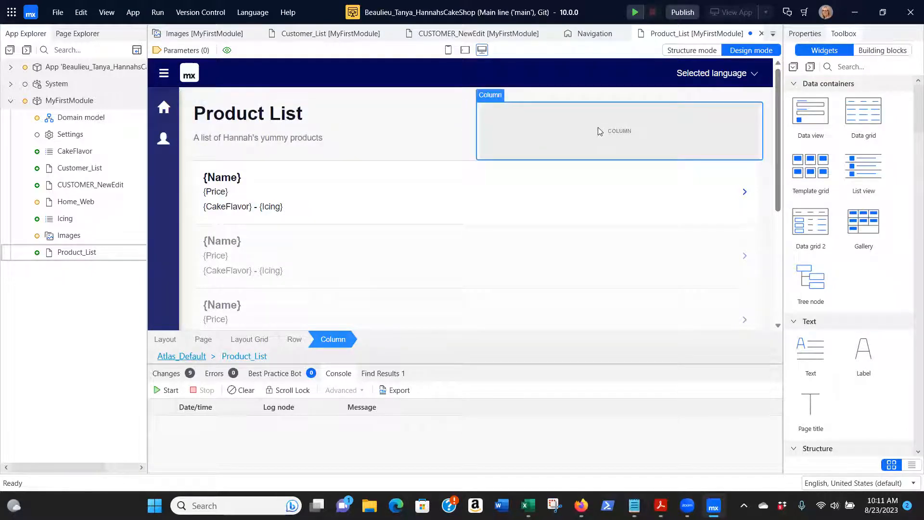
double_click(490, 95)
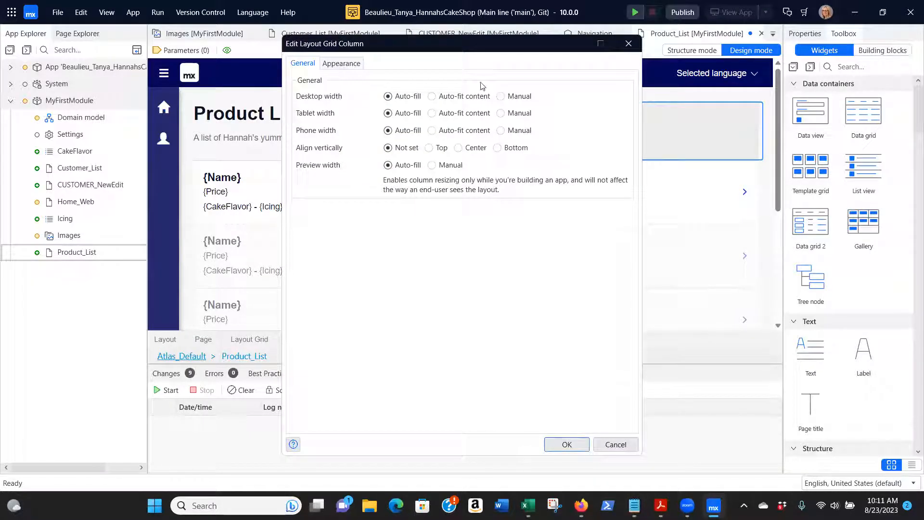
click(500, 97)
drag(421, 114, 367, 124)
text(1)
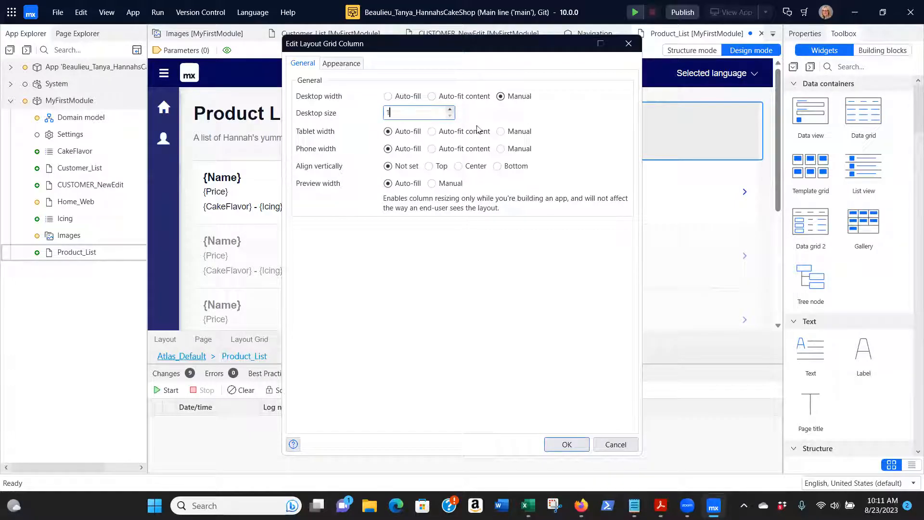
click(500, 131)
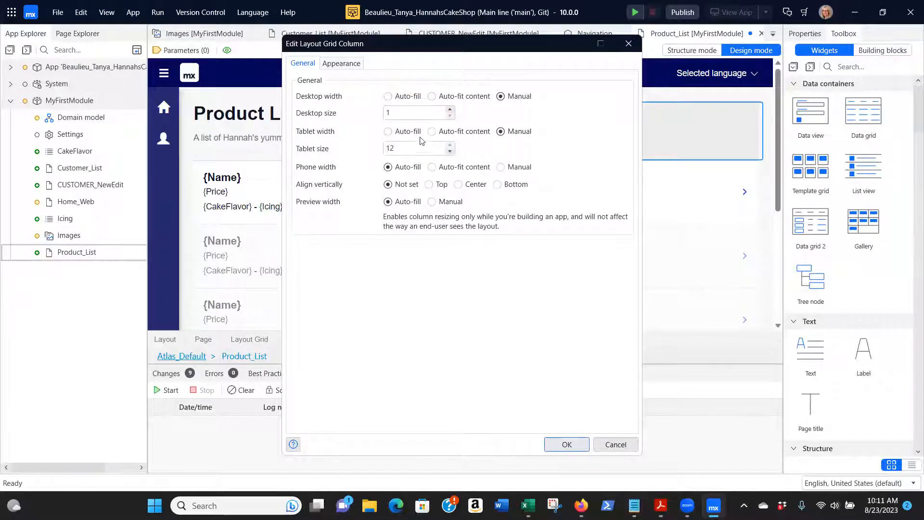
double_click(388, 148)
text(1)
click(515, 168)
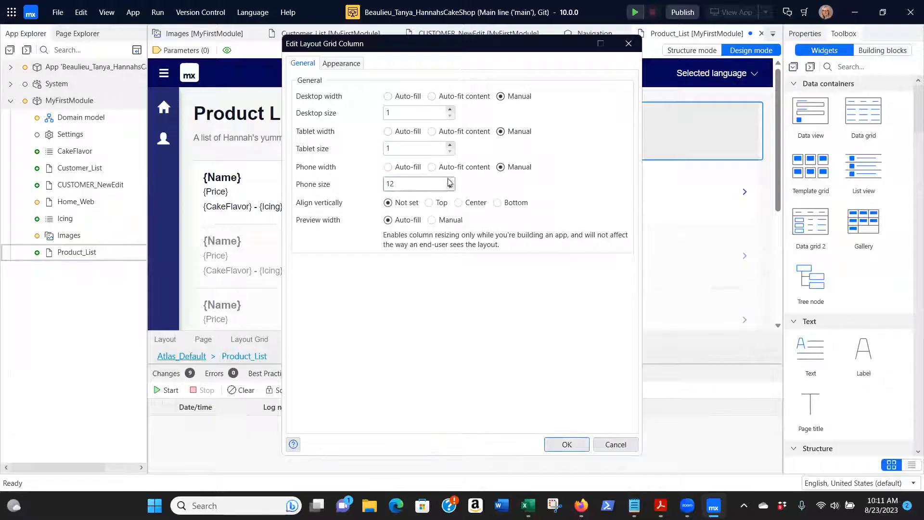
double_click(428, 182)
text(1)
click(568, 445)
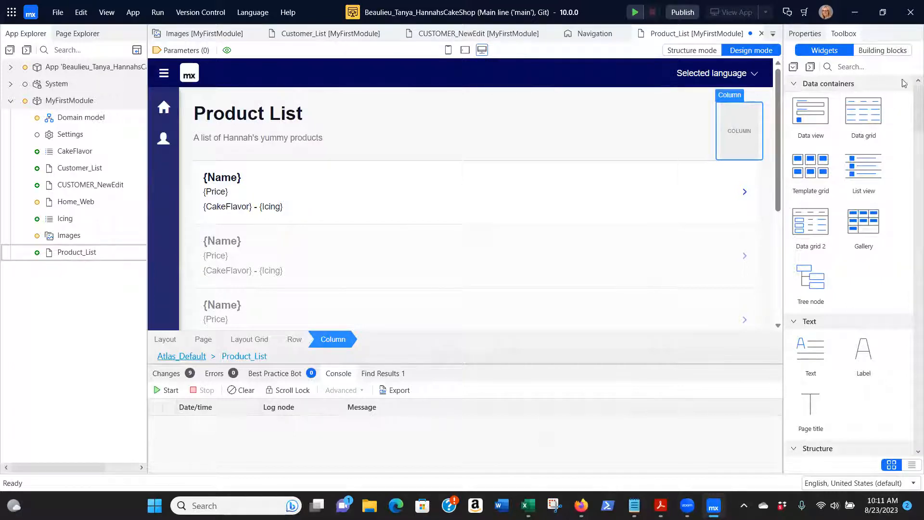
Step: Place a Create button in the narrow header column and link it to the PRODUCT entity of MyFirstModule
click(845, 68)
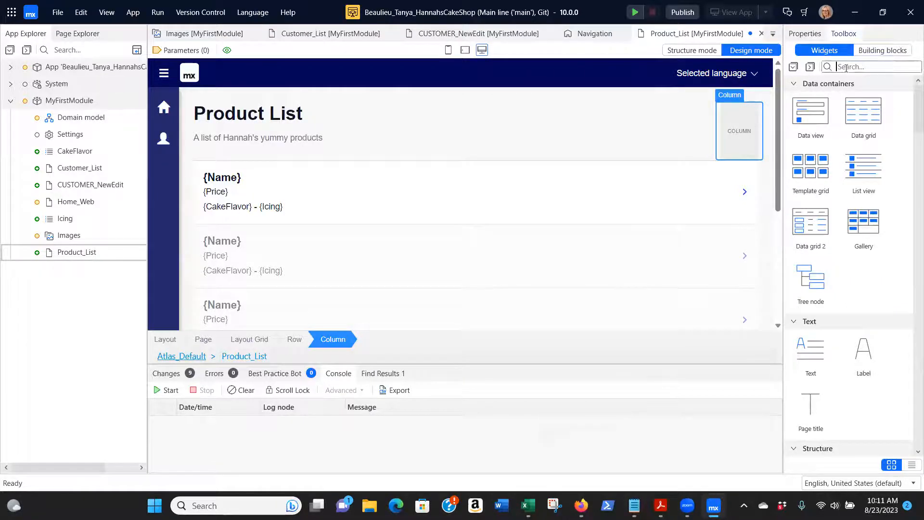
text(butt)
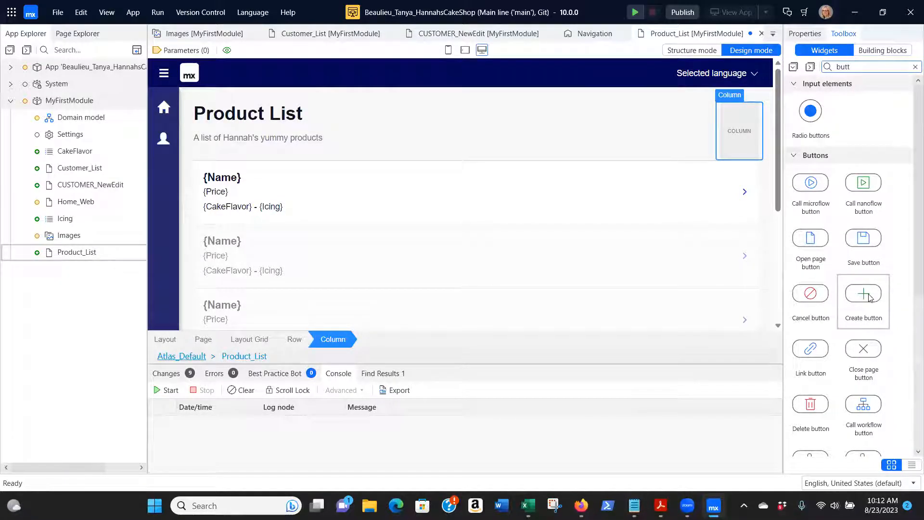
drag(870, 298, 735, 127)
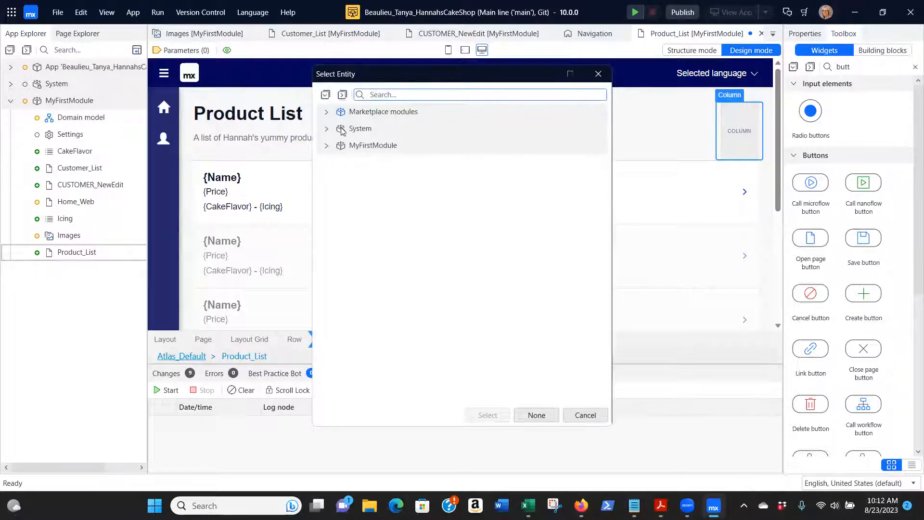
click(326, 146)
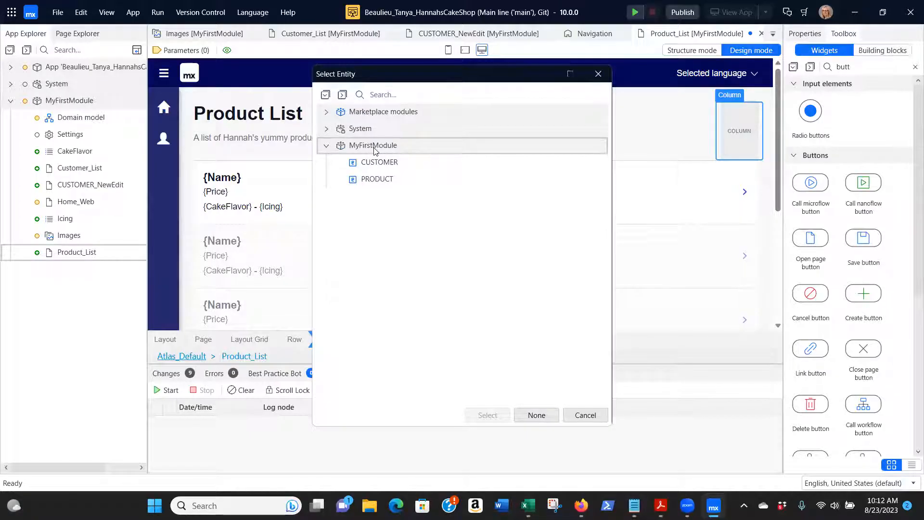
click(371, 183)
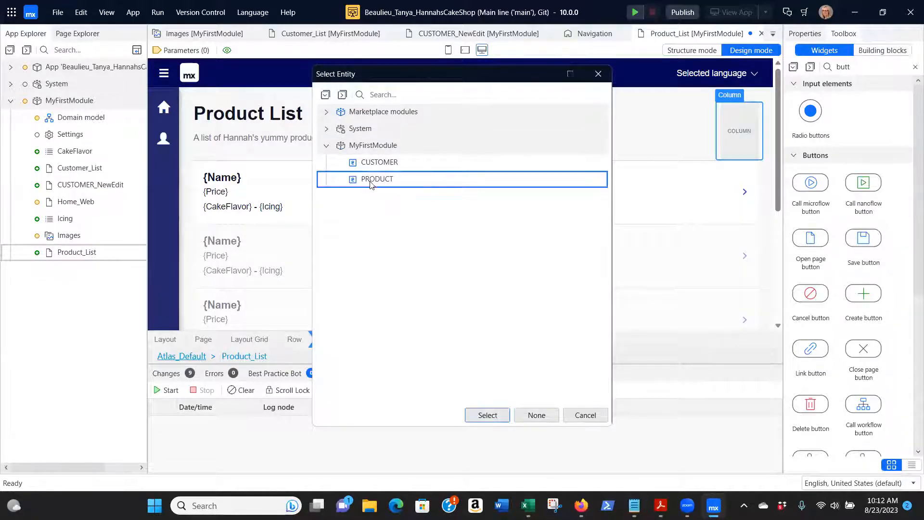
click(487, 415)
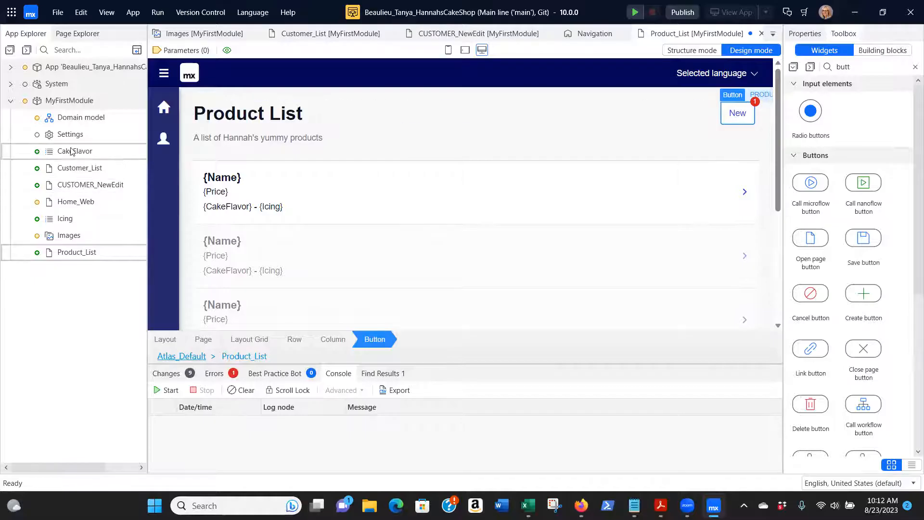
Step: Examine the New button's look on the Customer_List page and return to the Product_List page
click(70, 168)
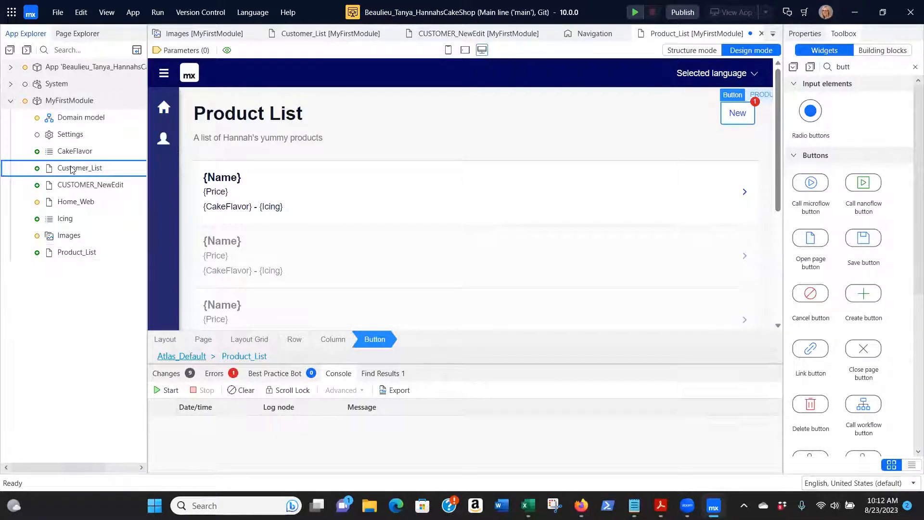
double_click(71, 168)
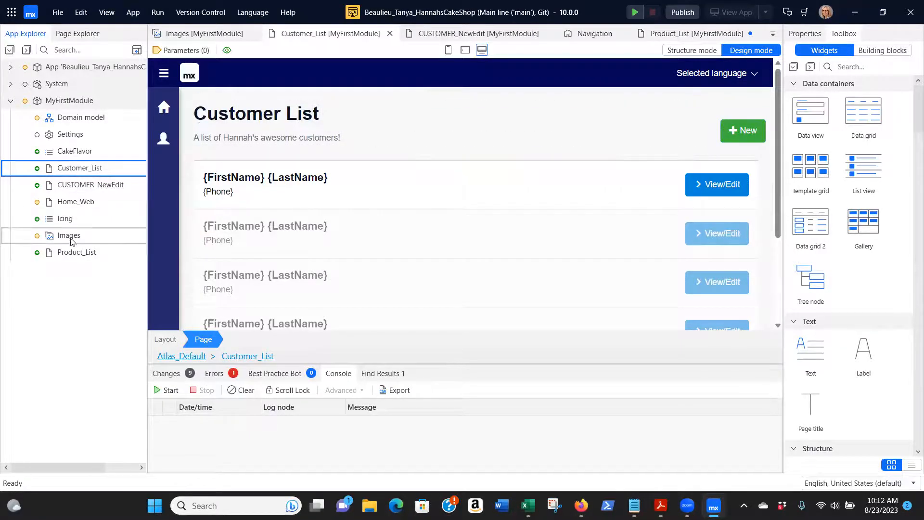
double_click(72, 253)
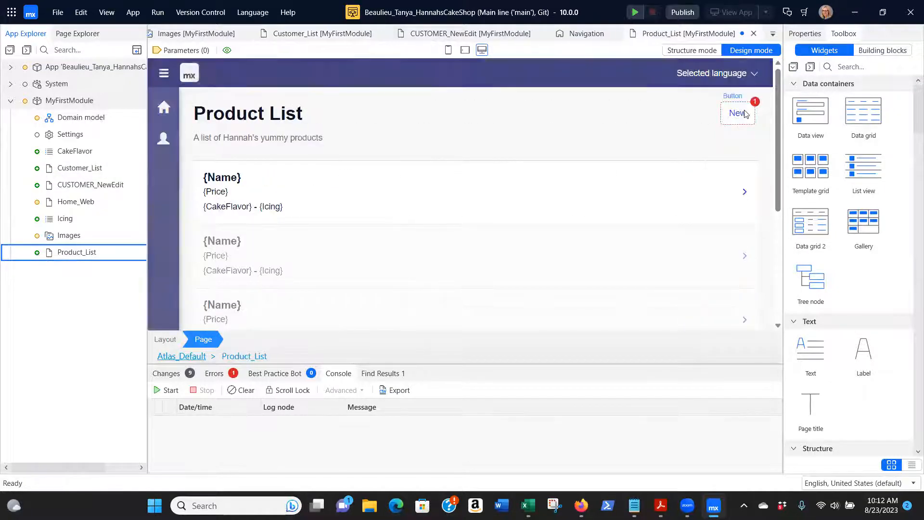
Step: Give the Product List's New button the Glyphicon 'plus' icon and the Success button style
click(745, 114)
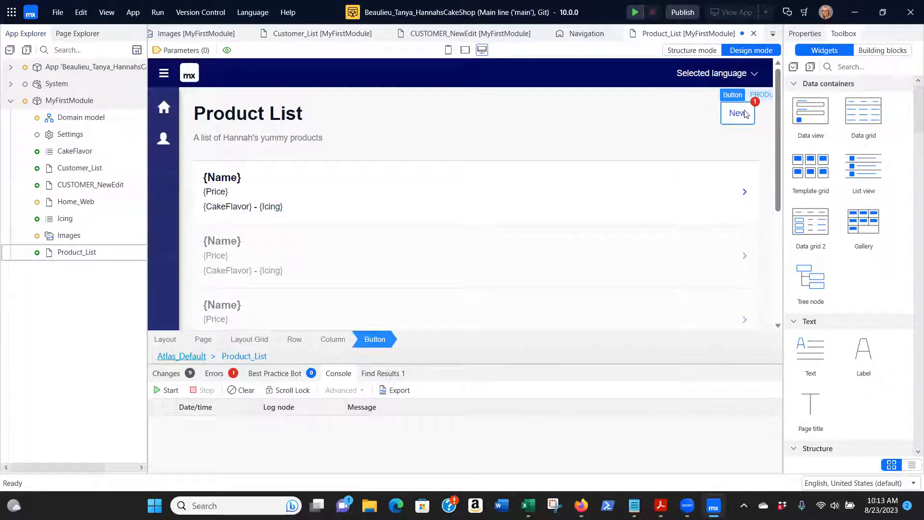
double_click(744, 113)
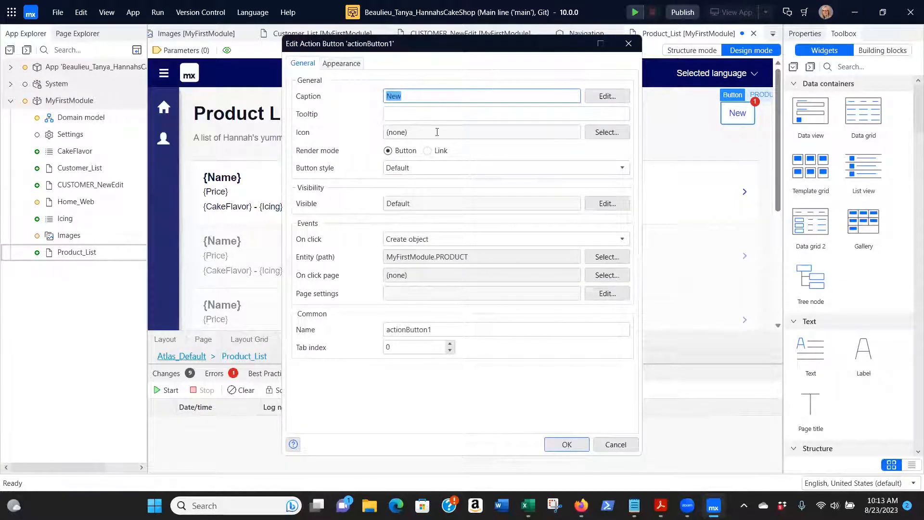
click(599, 133)
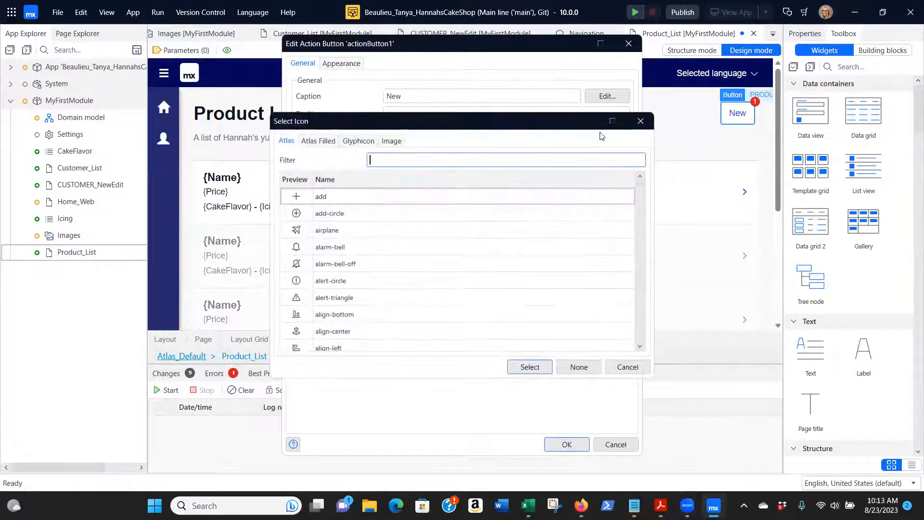
click(352, 143)
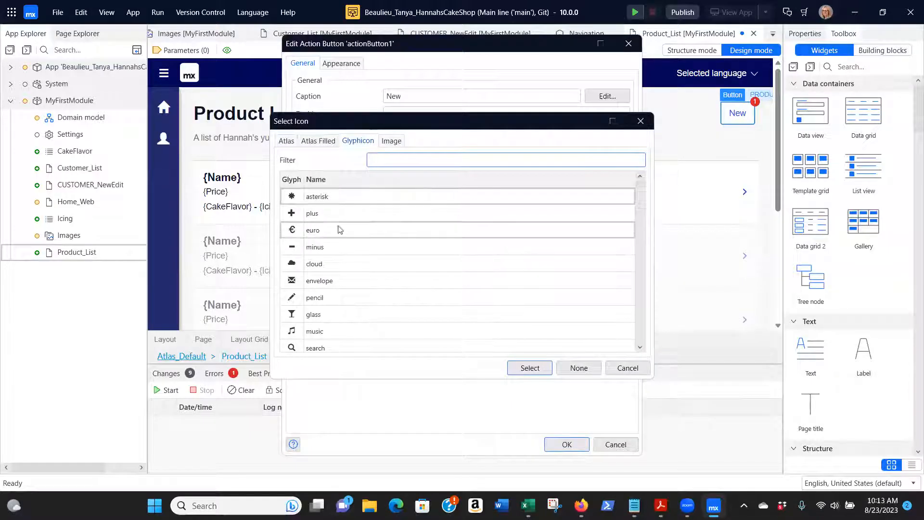
click(323, 213)
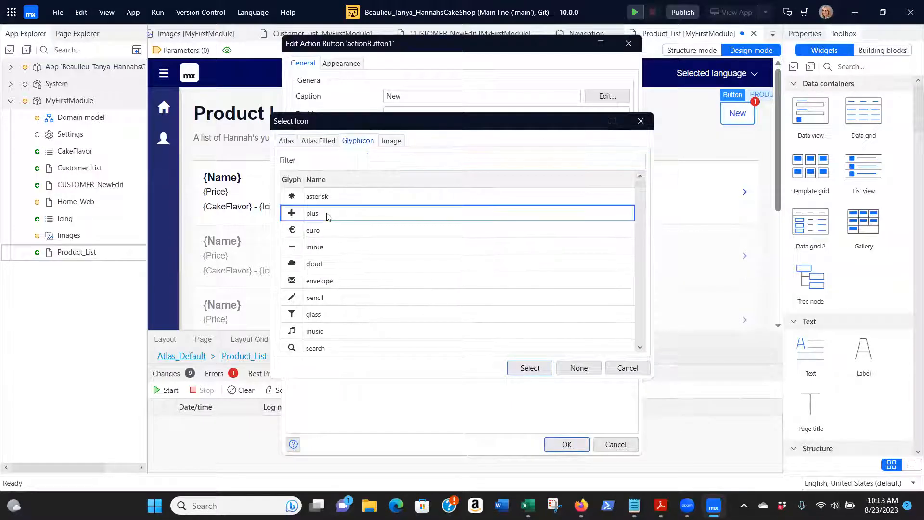
click(532, 371)
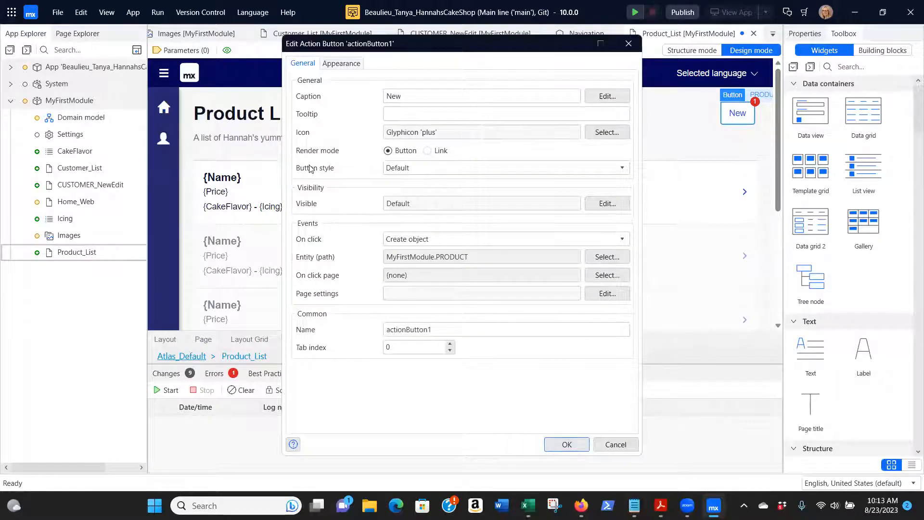
click(404, 169)
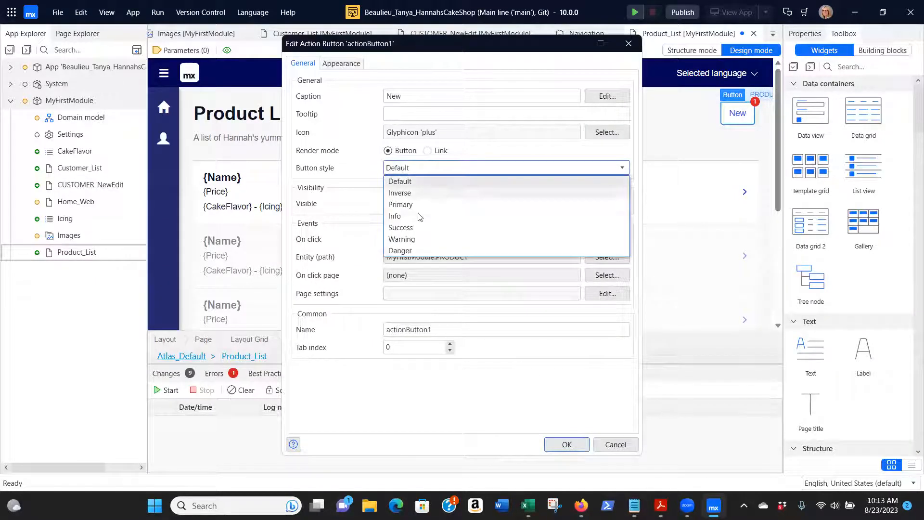
click(423, 227)
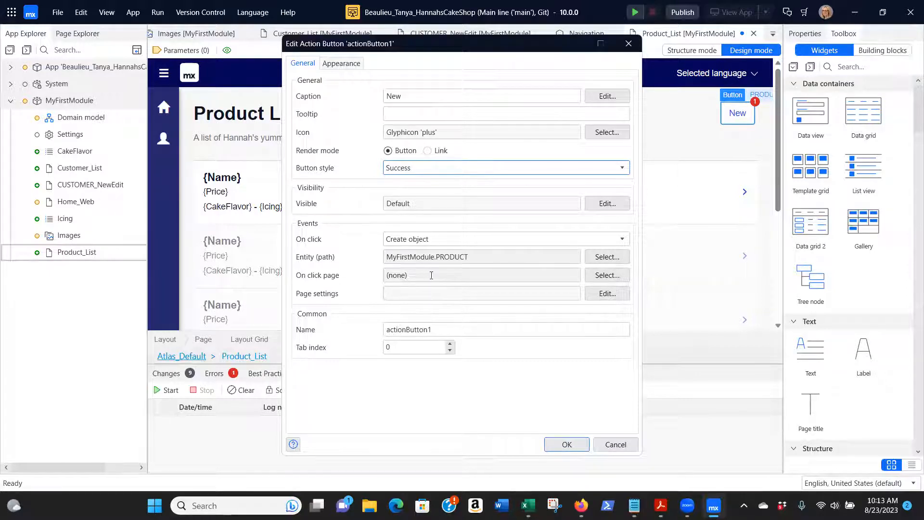
Step: Create PRODUCT_NewEdit as the New button's on-click page, using PopupLayout (Atlas_Core) and the Form Horizontal template
click(606, 275)
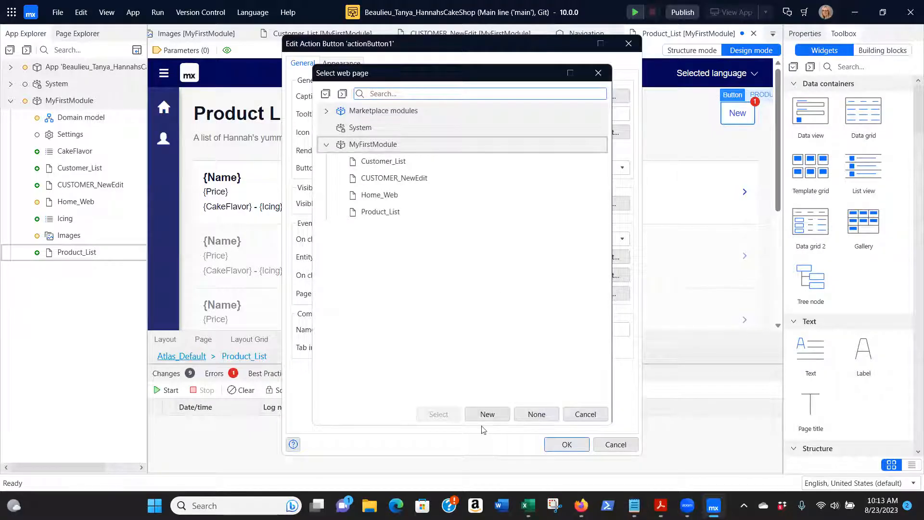
click(480, 416)
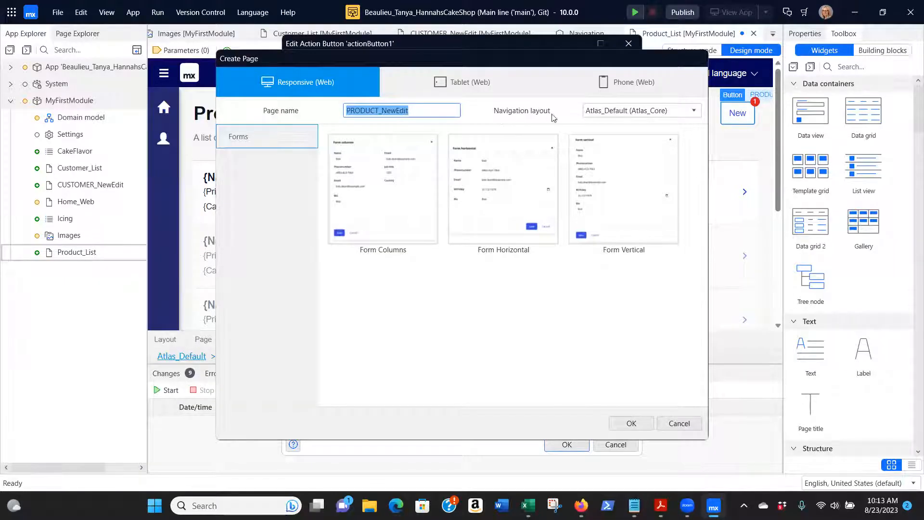
click(613, 109)
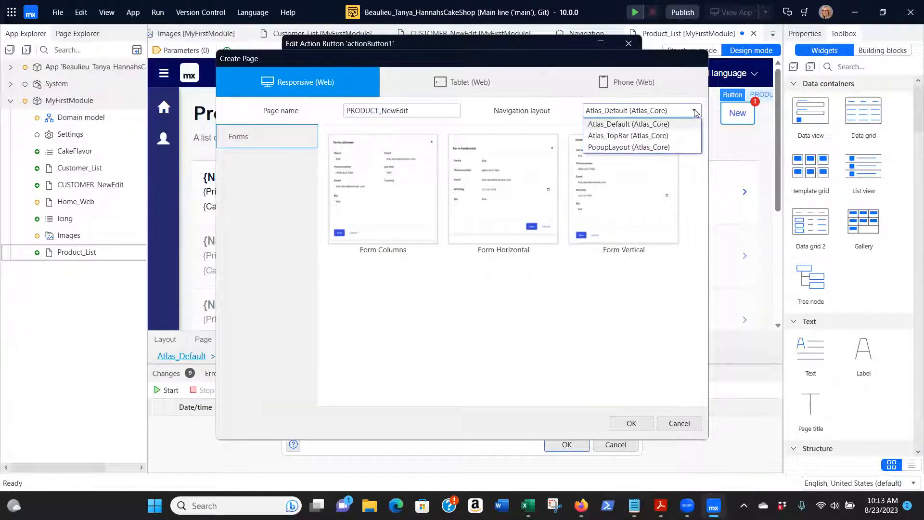
click(616, 148)
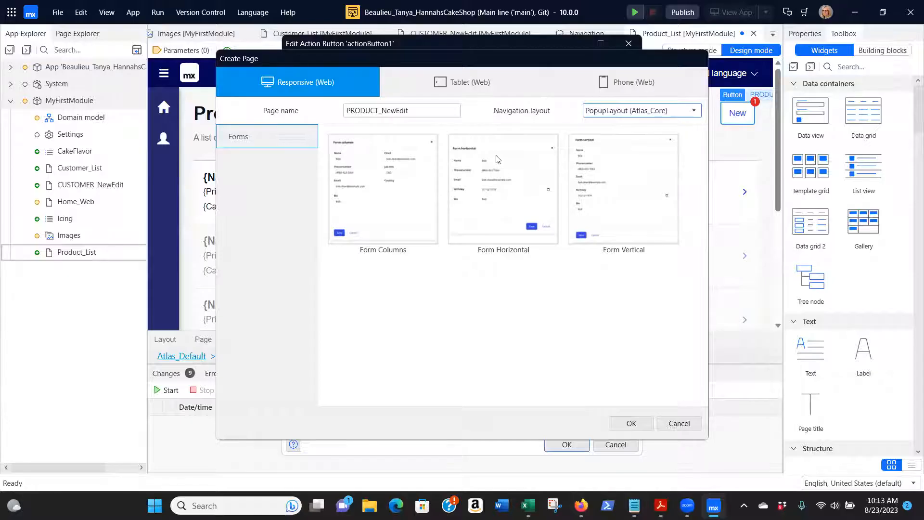
click(497, 187)
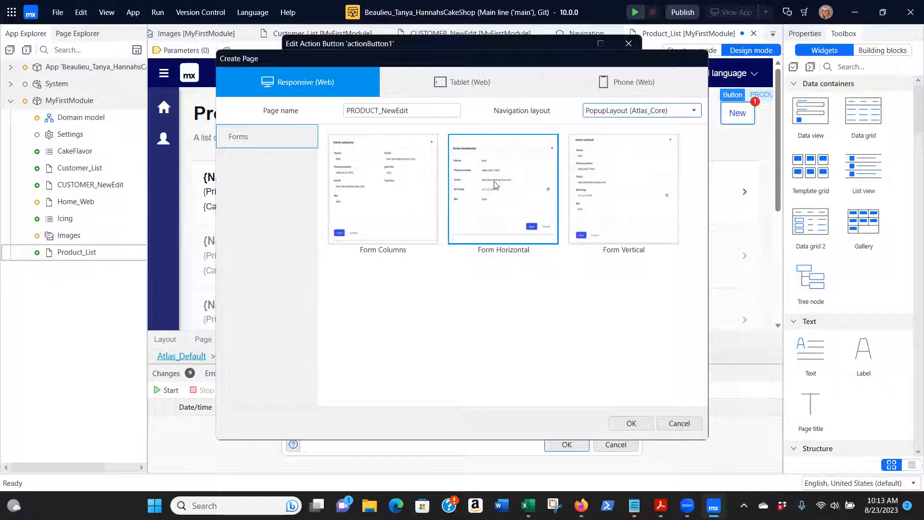
click(631, 424)
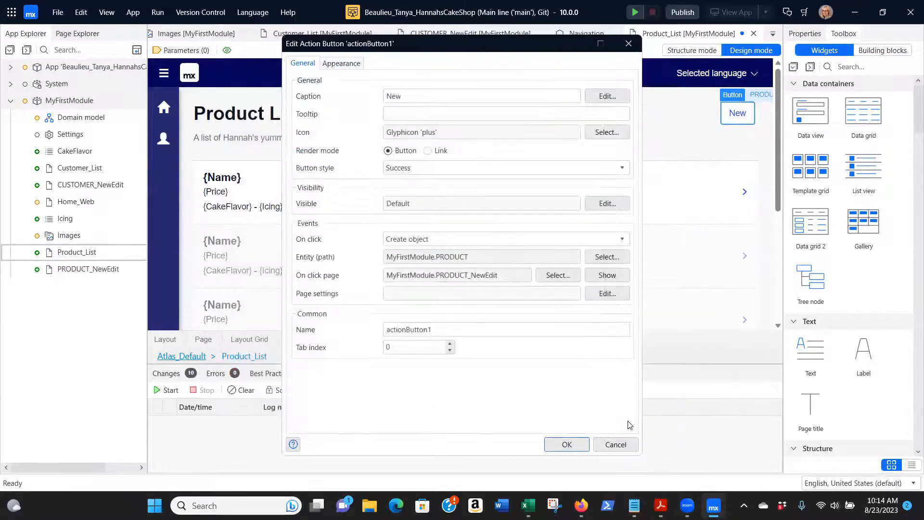
click(549, 445)
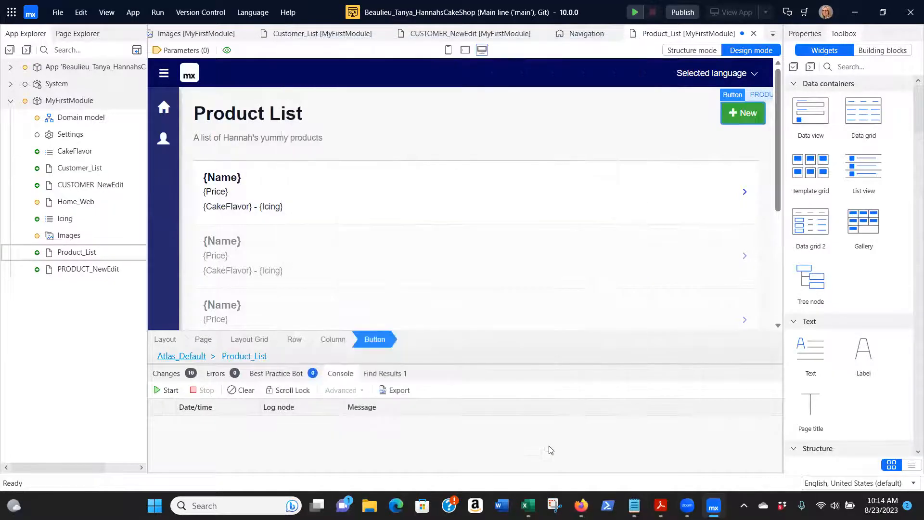
Step: Open the PRODUCT_NewEdit page and compare its form with the CUSTOMER_NewEdit page
double_click(71, 271)
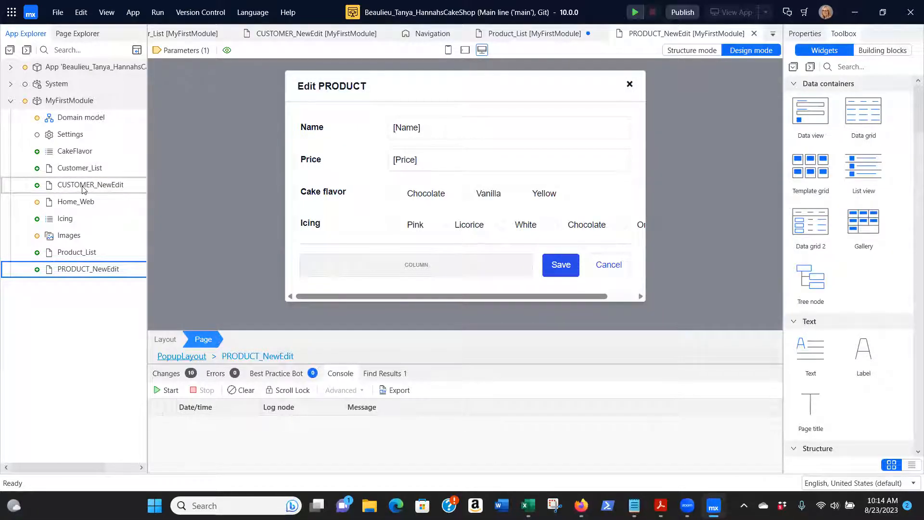
double_click(75, 186)
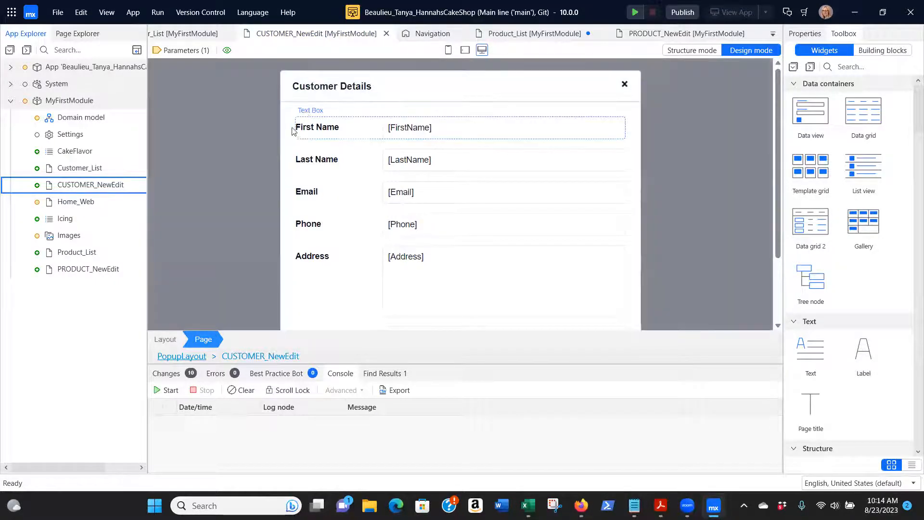
Step: Set the PRODUCT_NewEdit page's title to 'Product Details'
double_click(71, 269)
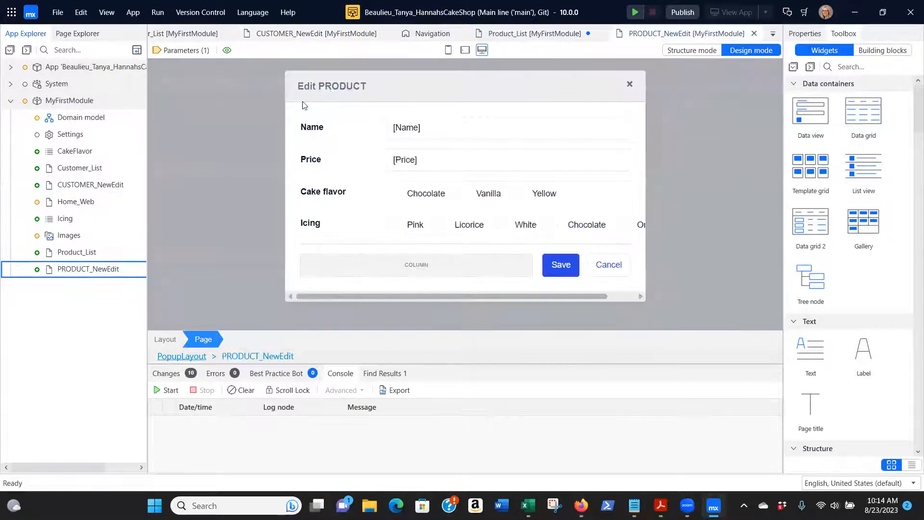
double_click(332, 90)
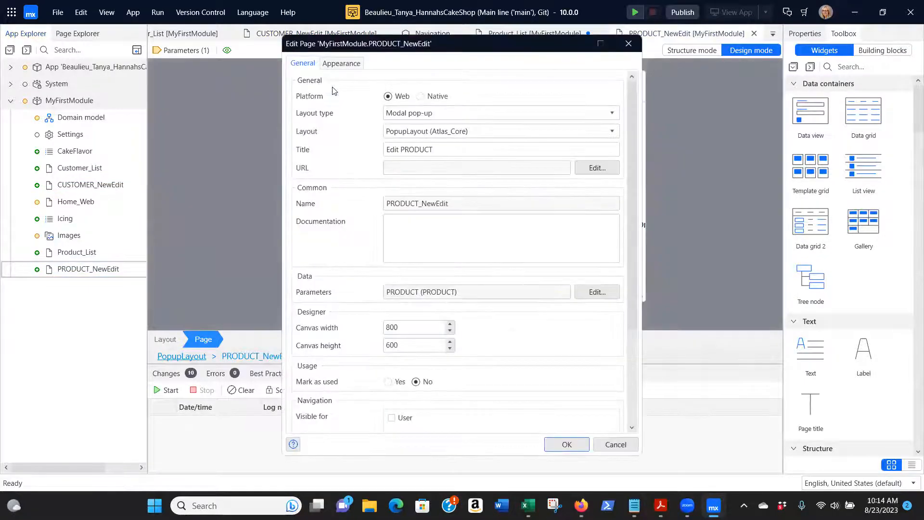
click(402, 149)
drag(433, 149, 357, 147)
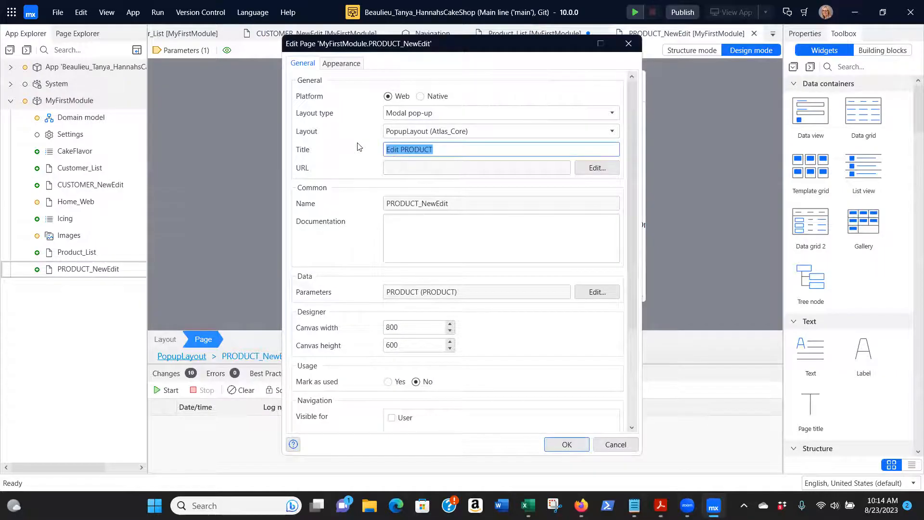
text(Product Details)
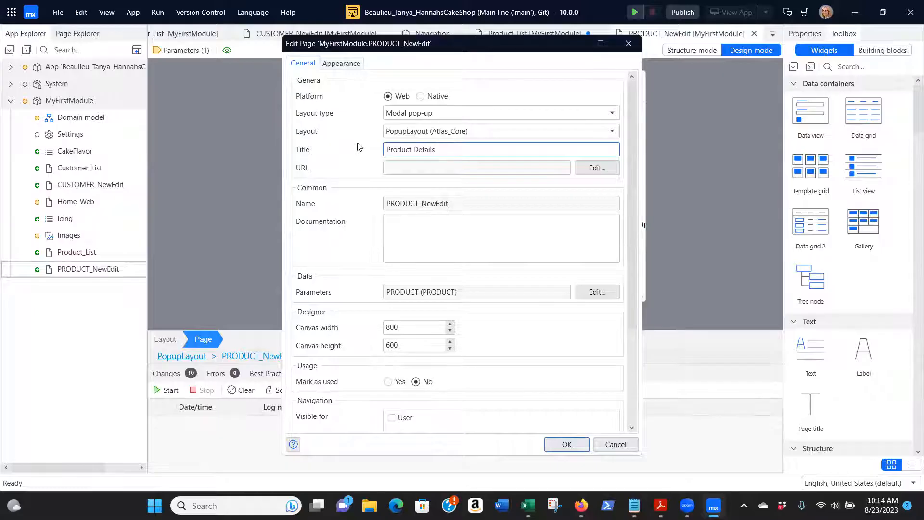
click(567, 444)
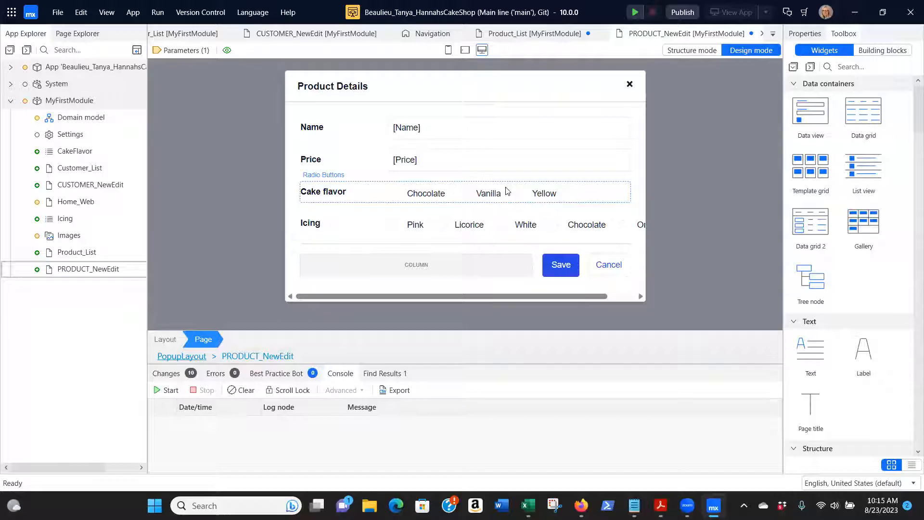
Step: Convert the Cake flavor and Icing radio buttons on the PRODUCT_NewEdit form to drop-downs and save all changes
click(321, 193)
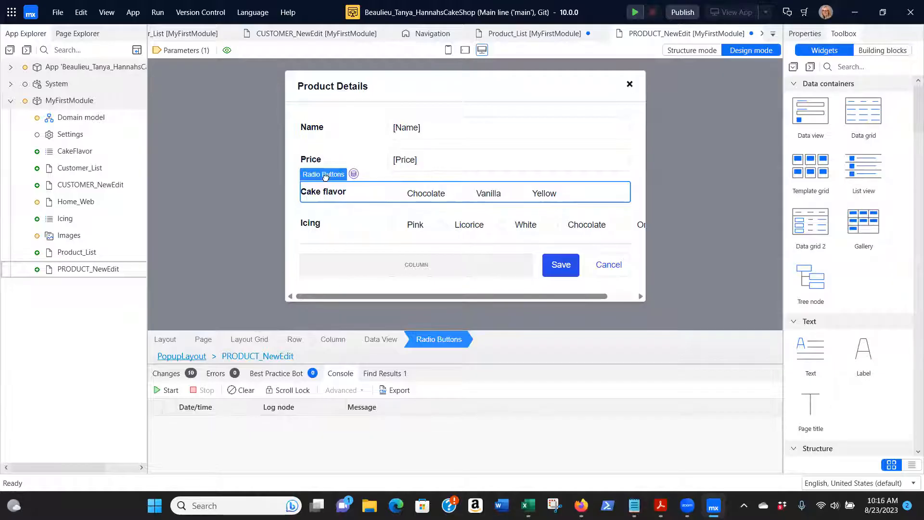
right_click(326, 177)
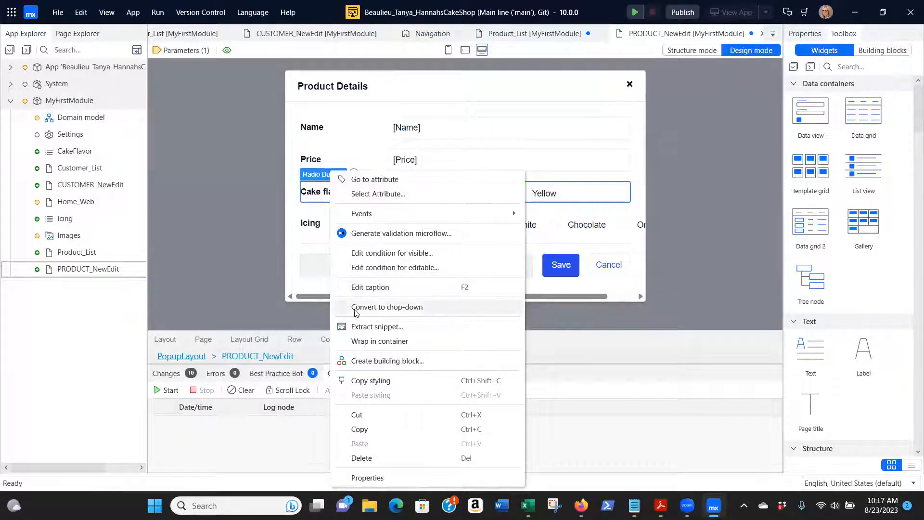
click(406, 307)
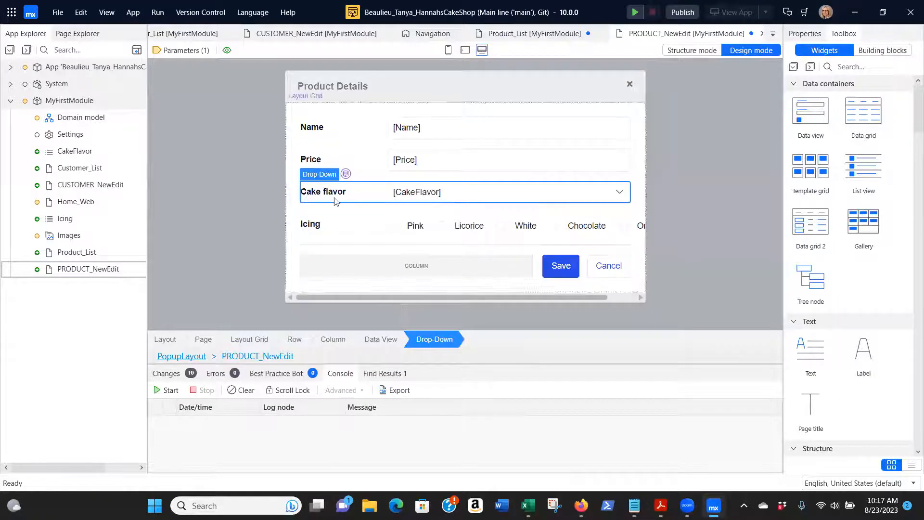
click(312, 228)
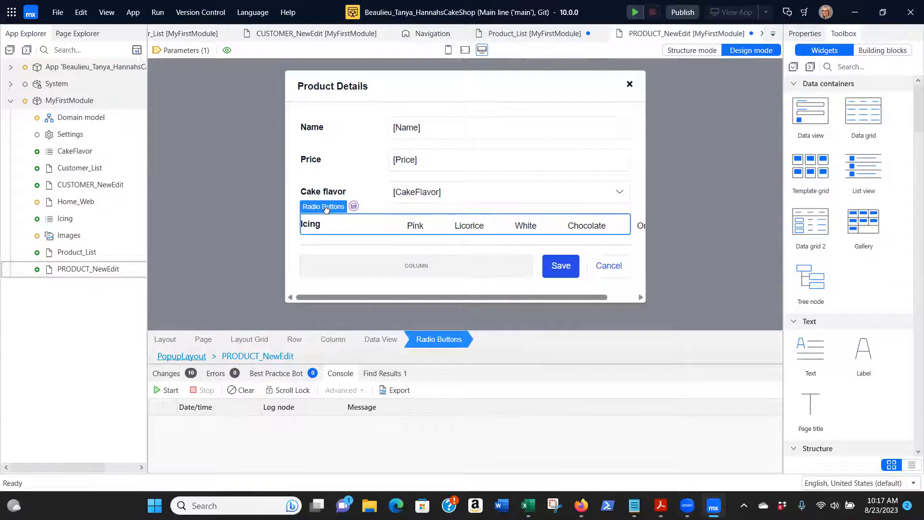
right_click(327, 209)
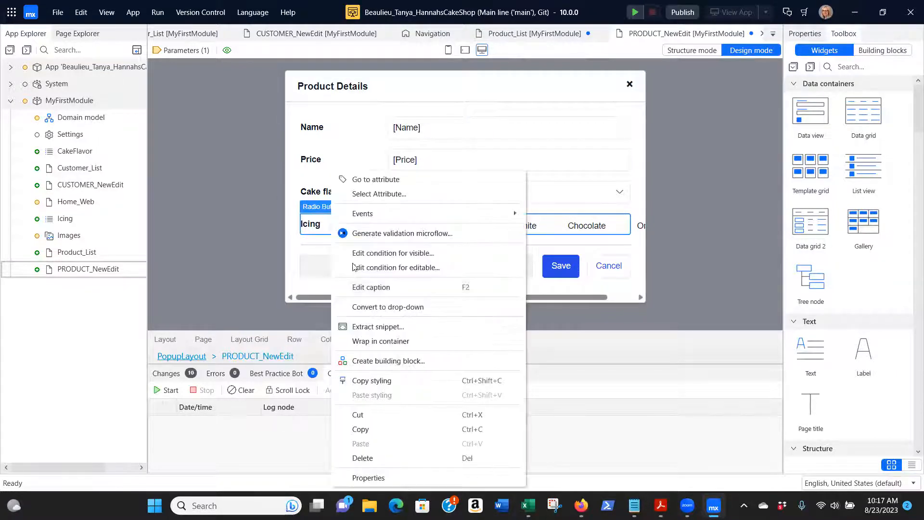
click(384, 310)
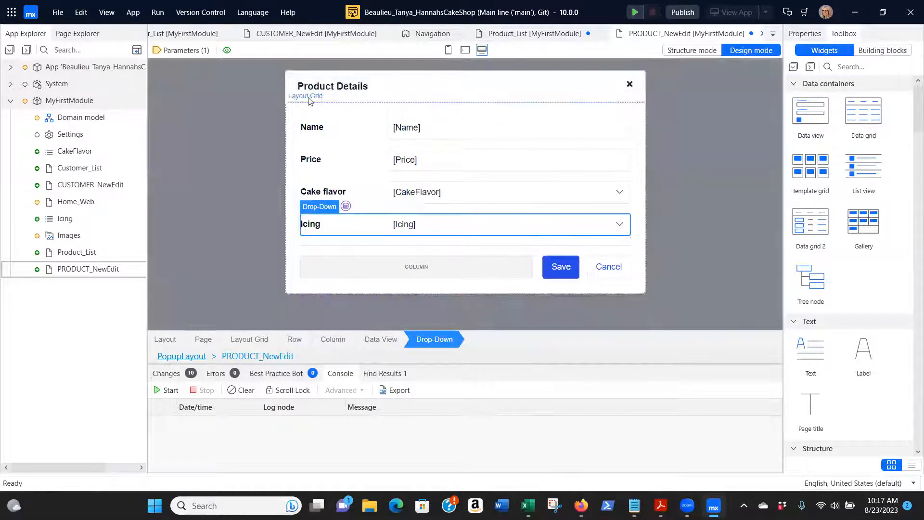
click(57, 13)
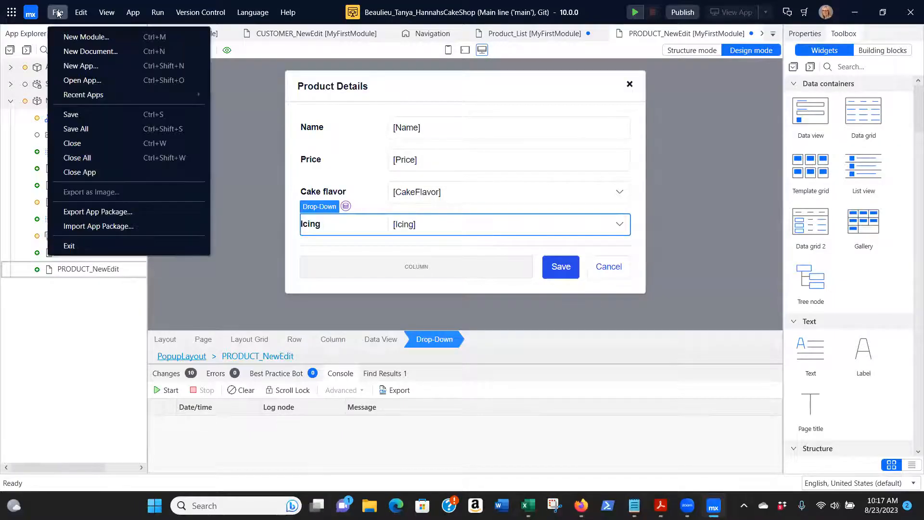
click(75, 130)
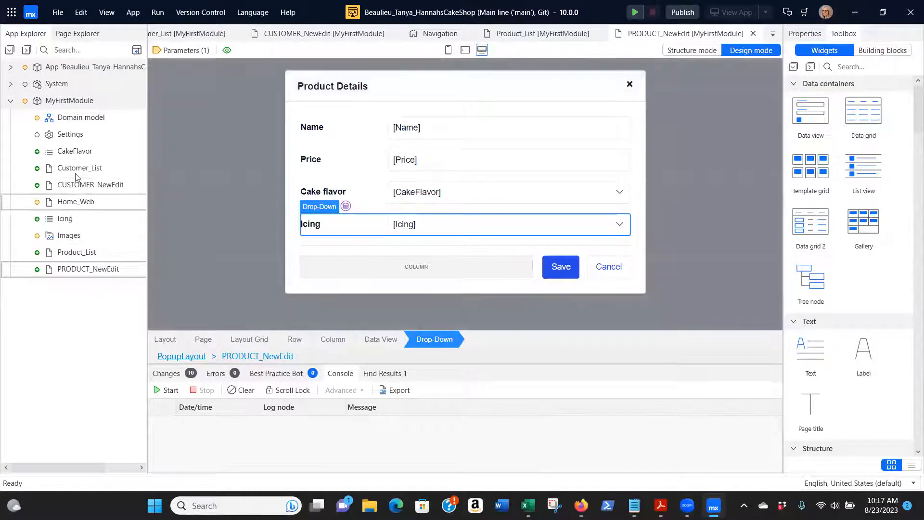
Step: Compare the list item buttons on the Product_List page with those on the Customer_List page, ending on Product_List
click(73, 254)
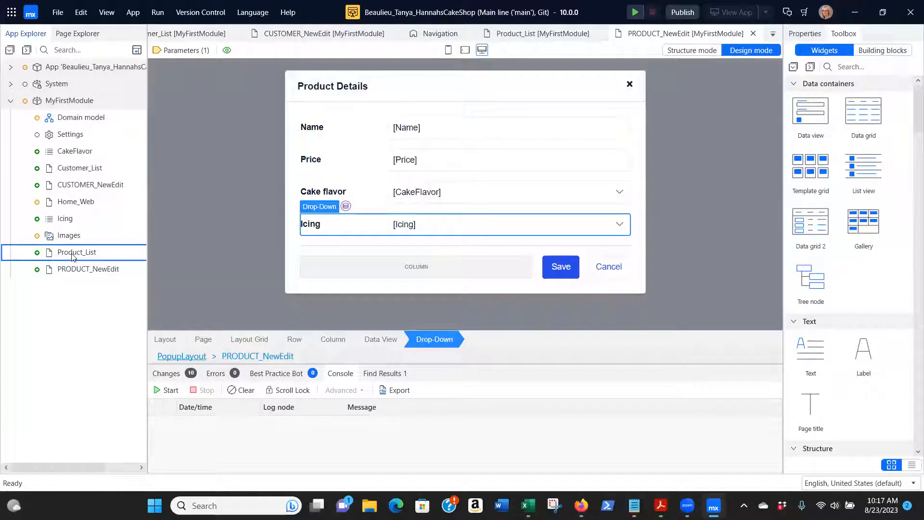
double_click(67, 256)
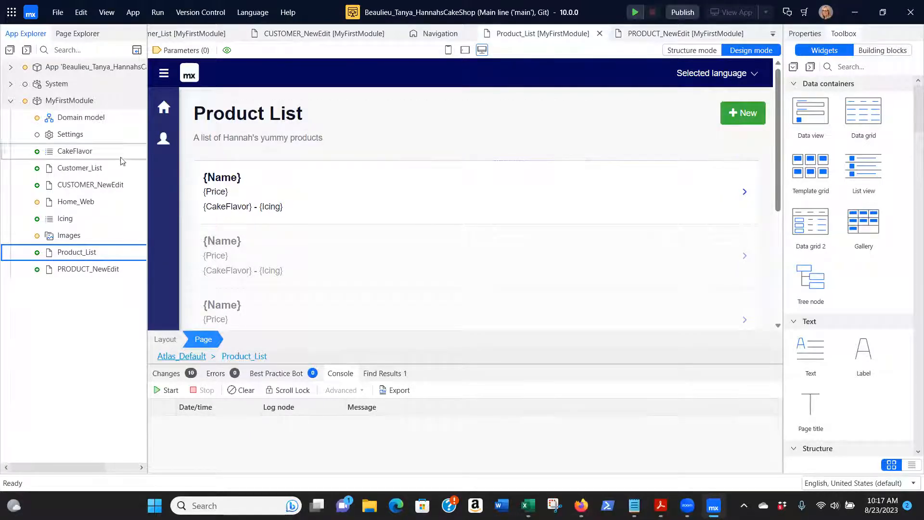
double_click(71, 171)
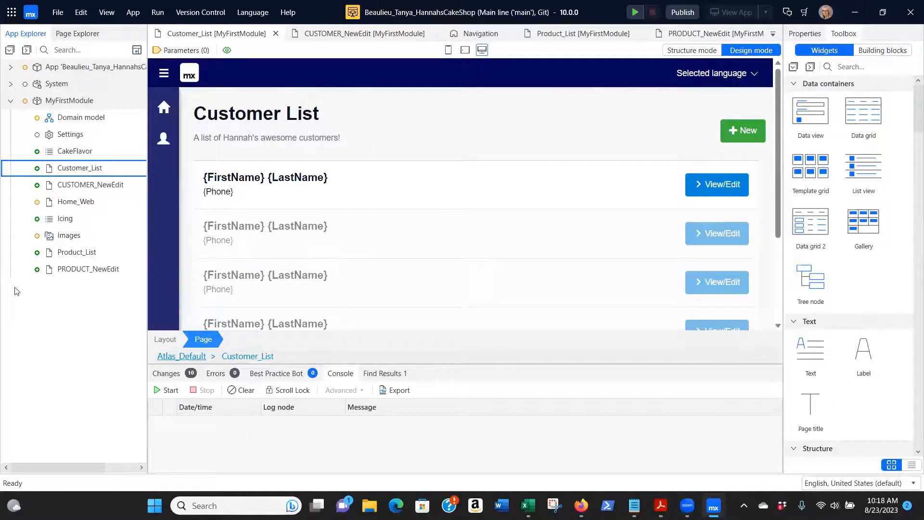
click(61, 276)
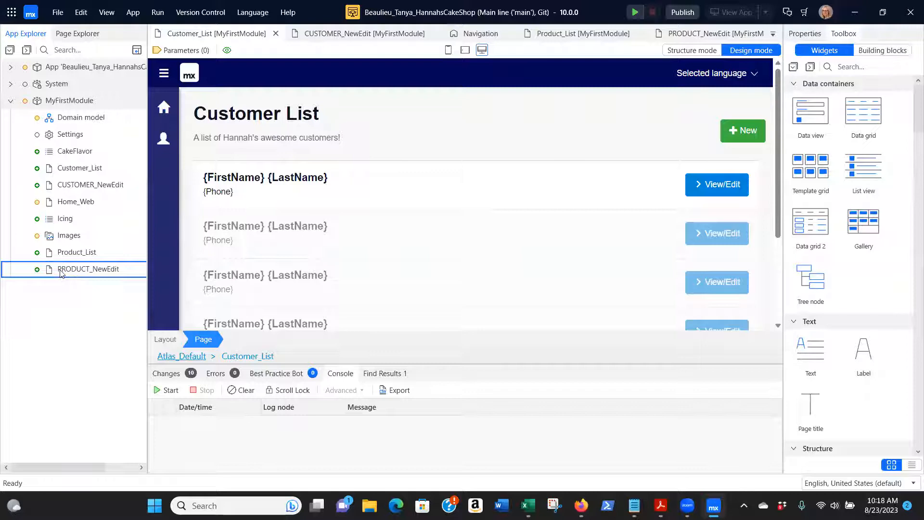
double_click(61, 273)
click(64, 255)
double_click(64, 254)
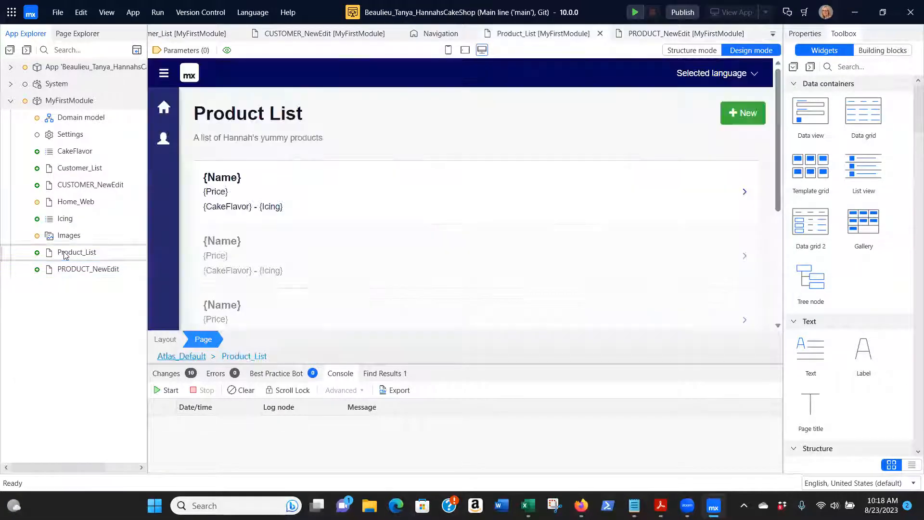
Step: Give the Product List's chevron link the caption 'View/Edit', the Button render mode and the Info button style
click(744, 193)
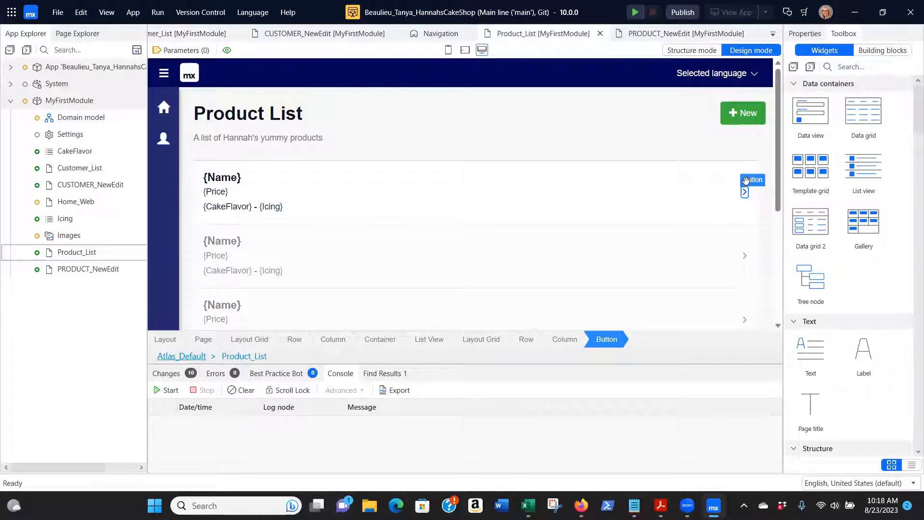
double_click(745, 181)
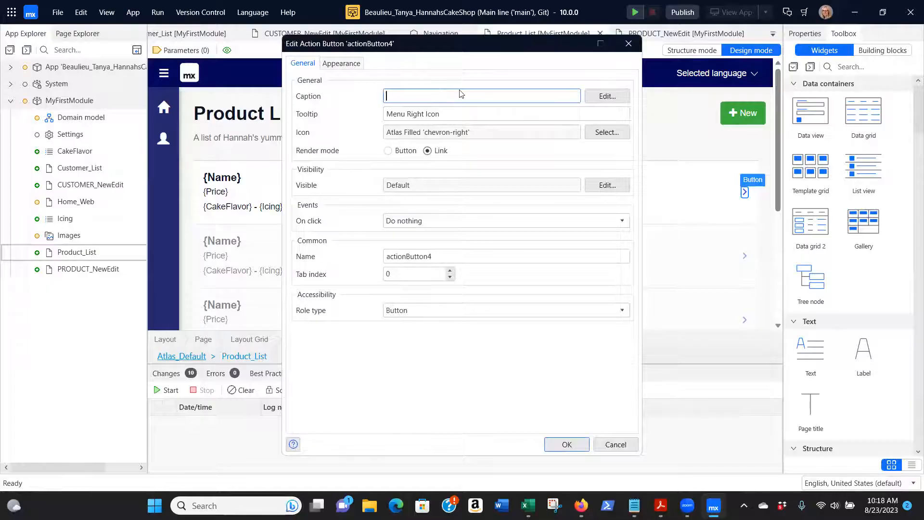
text(View/Edit)
click(387, 152)
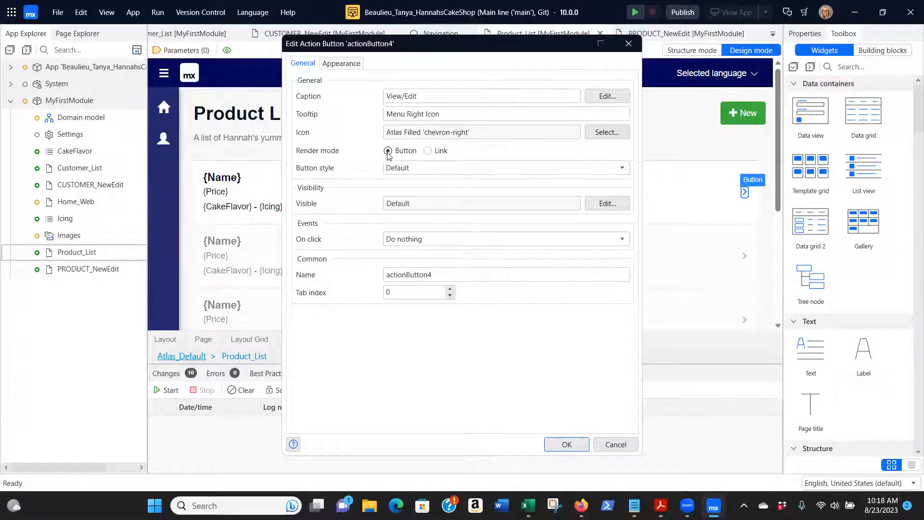
click(409, 169)
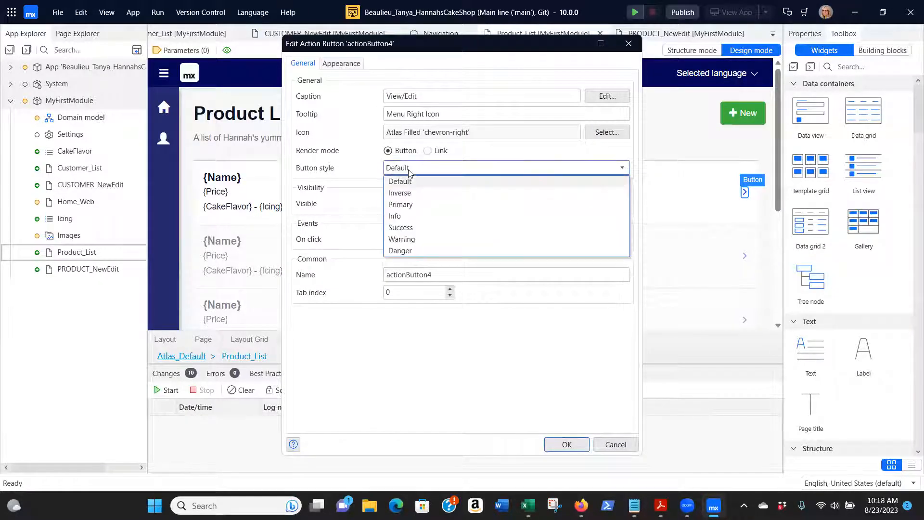
click(409, 216)
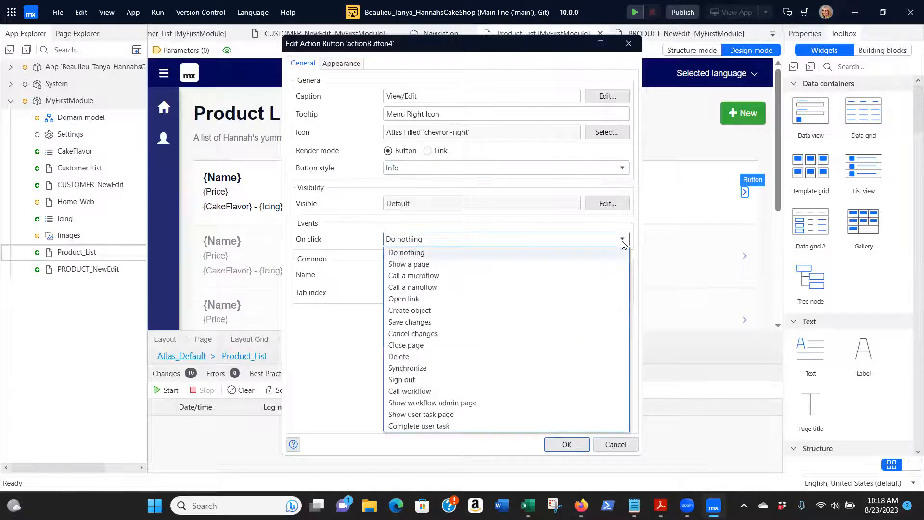
Step: Make the View/Edit button show the PRODUCT_NewEdit page on click and save all changes
click(407, 264)
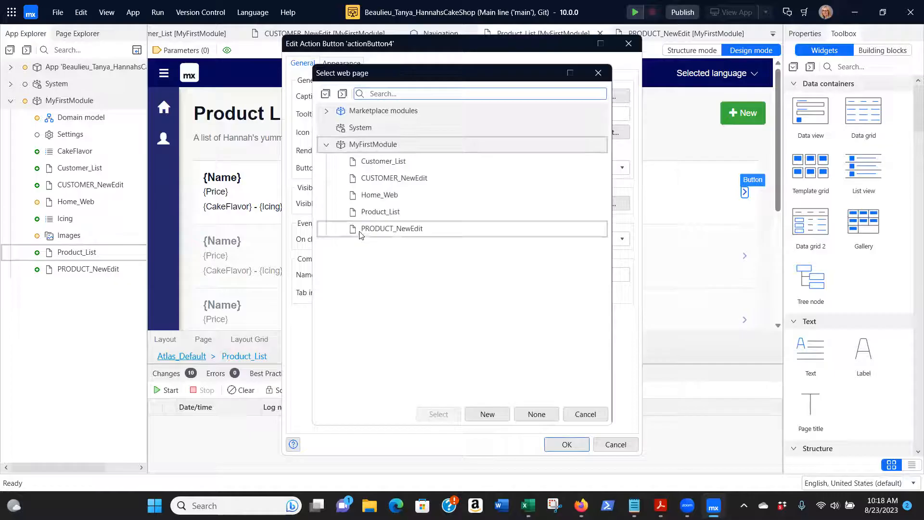
click(372, 232)
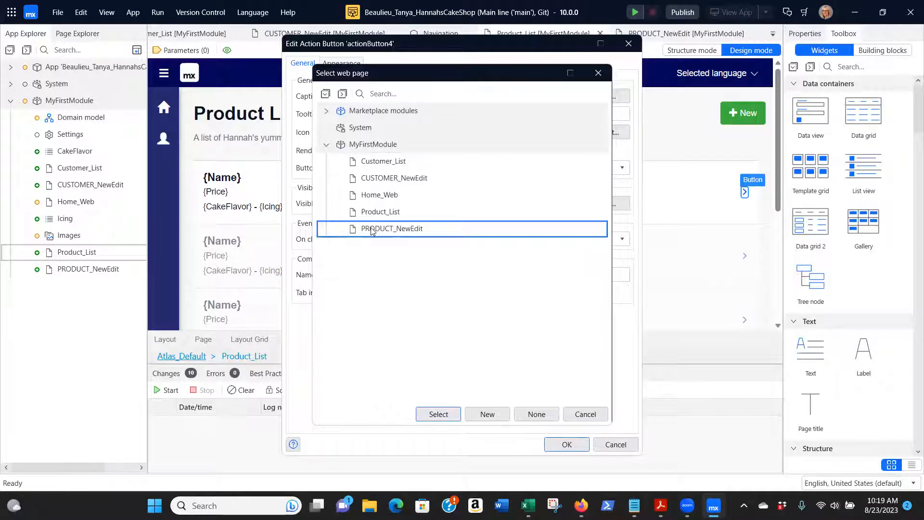
click(439, 414)
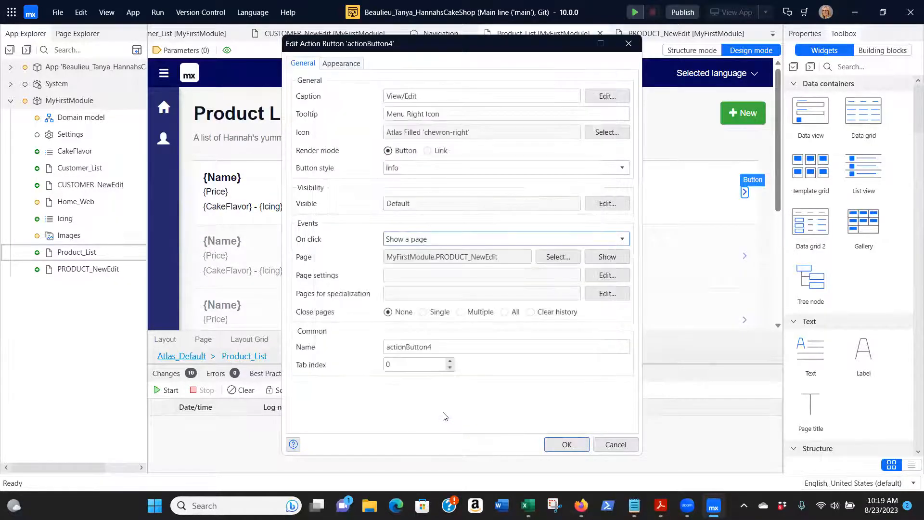
click(562, 443)
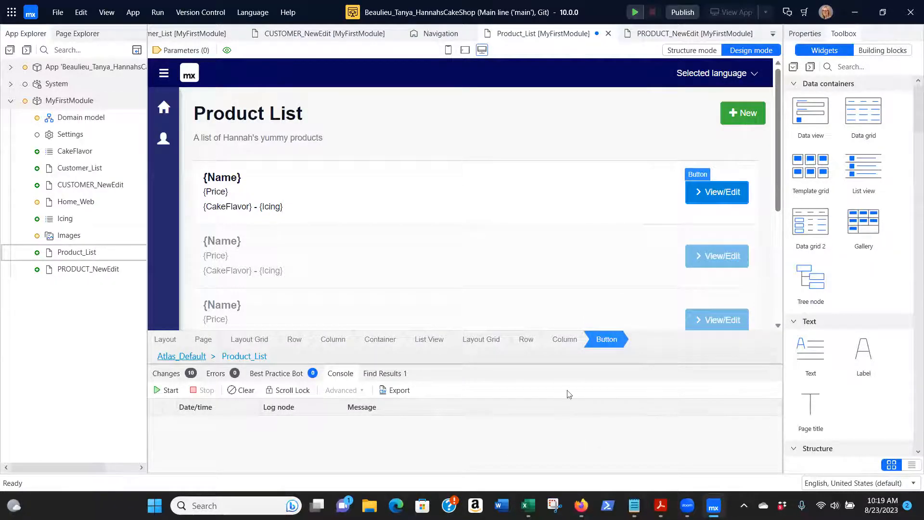
click(58, 12)
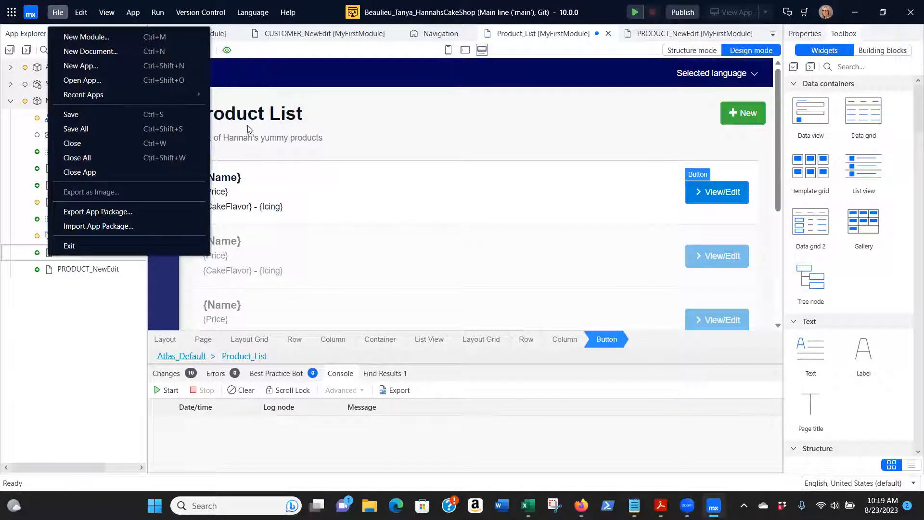
click(72, 117)
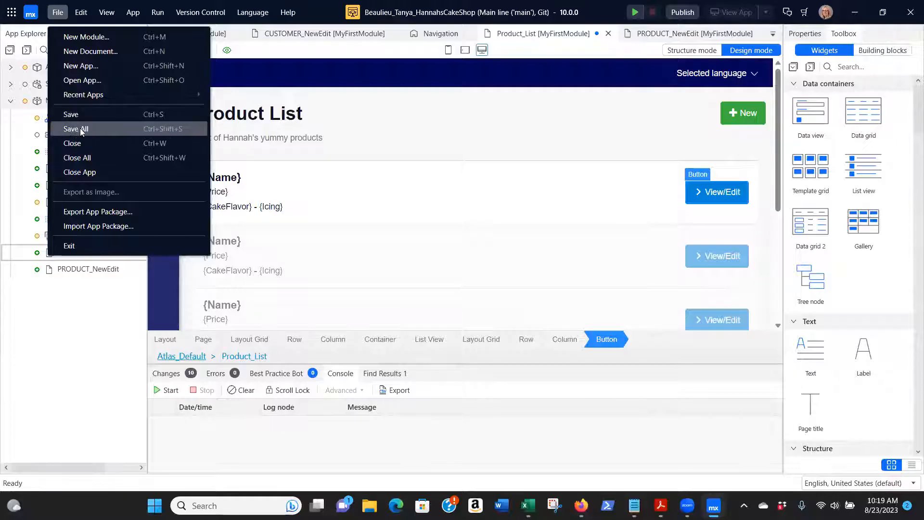
click(80, 128)
click(56, 12)
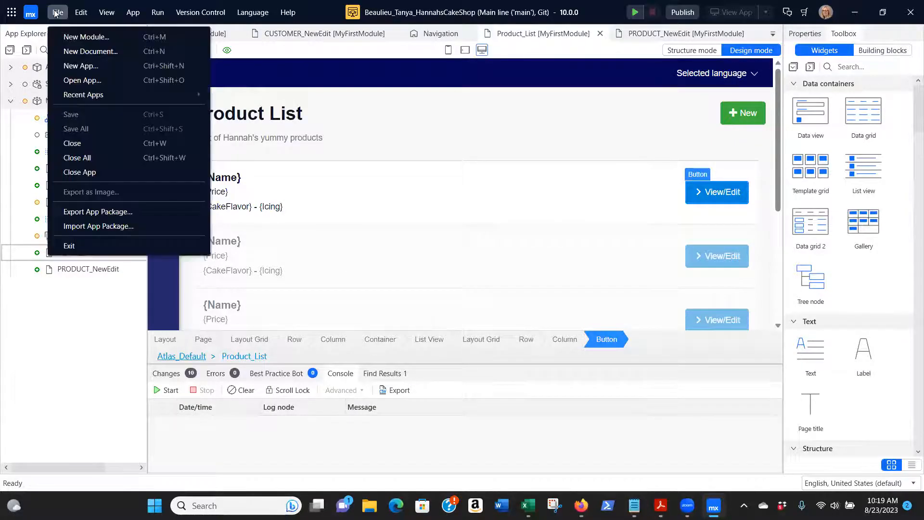
click(455, 67)
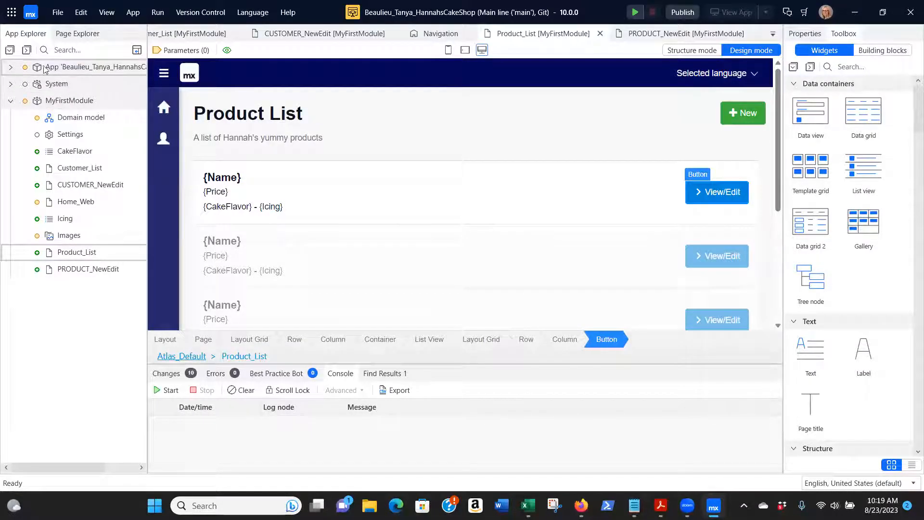
Step: Add a new menu item captioned 'Product List' to the responsive web profile's menu in the app's Navigation
click(11, 67)
click(75, 117)
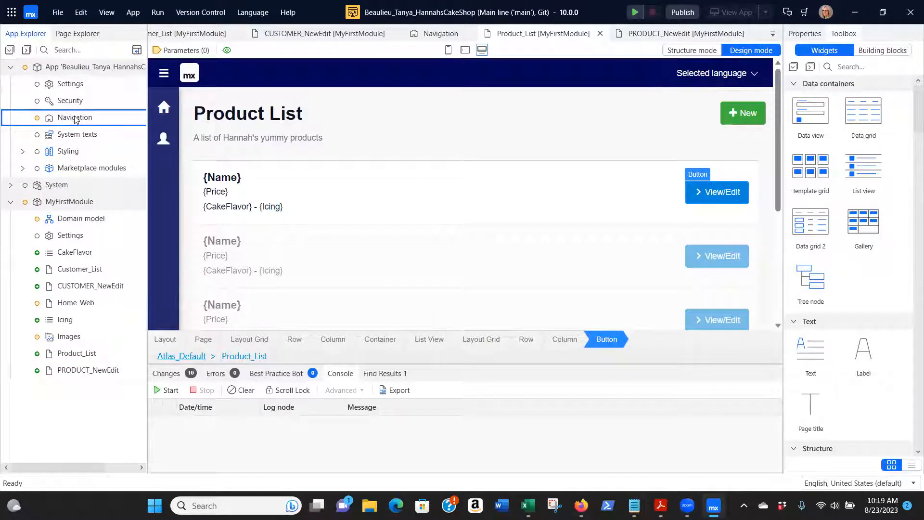
double_click(74, 117)
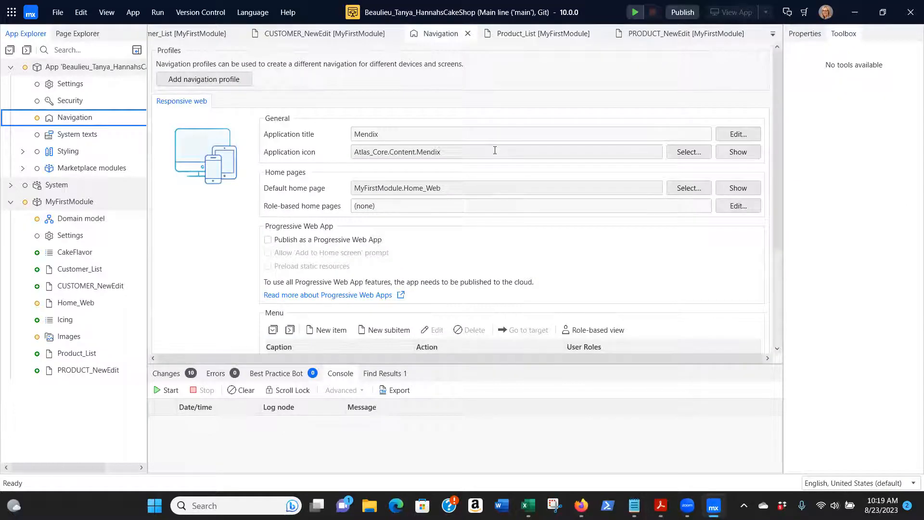
scroll(494, 150, down, 3)
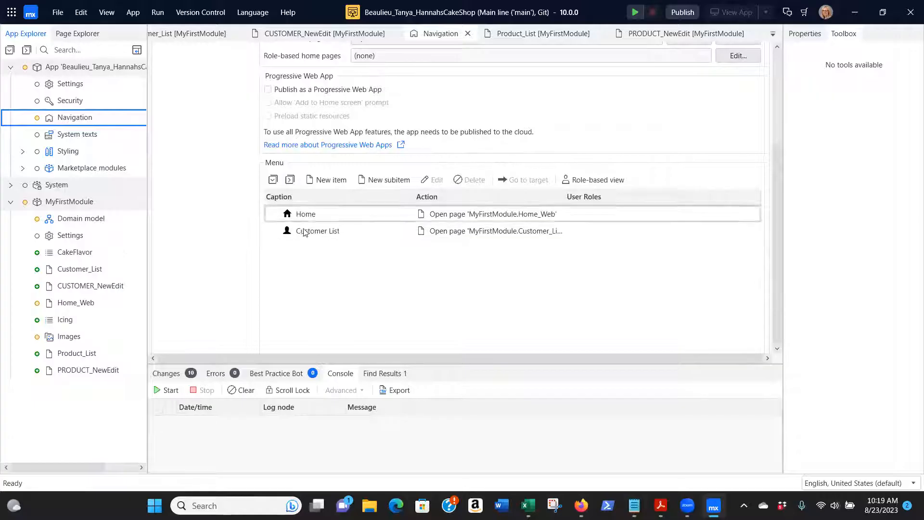
click(324, 180)
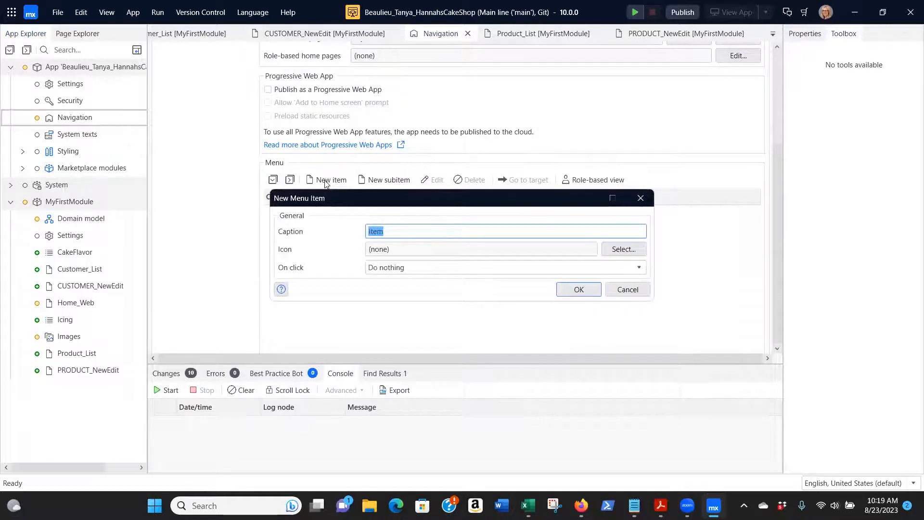
text(Product List)
key(Tab)
Step: Assign the Glyphicon 'tag' as the icon of the Product List menu item
click(625, 250)
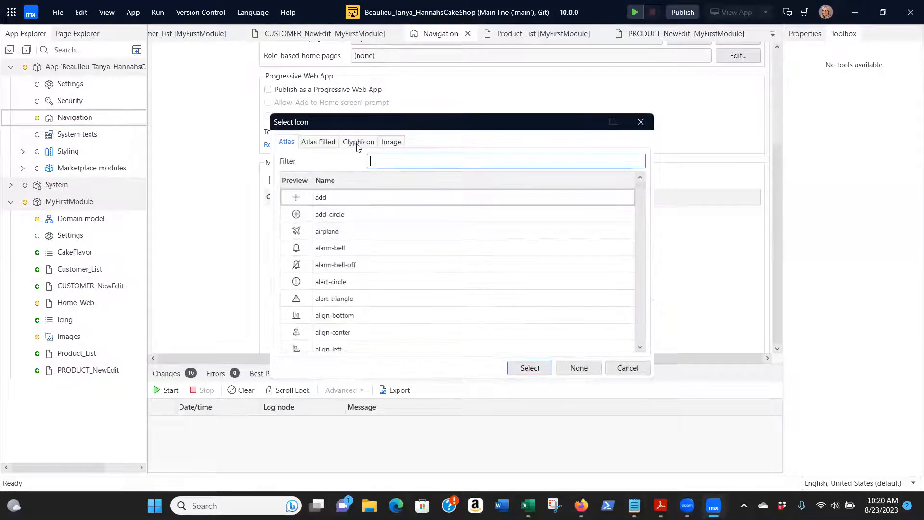
click(357, 144)
scroll(500, 270, down, 2)
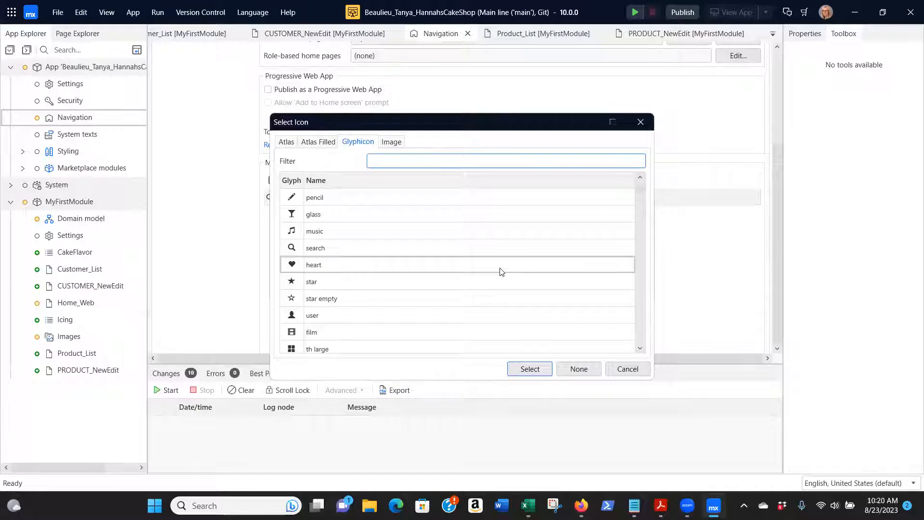
scroll(499, 272, down, 2)
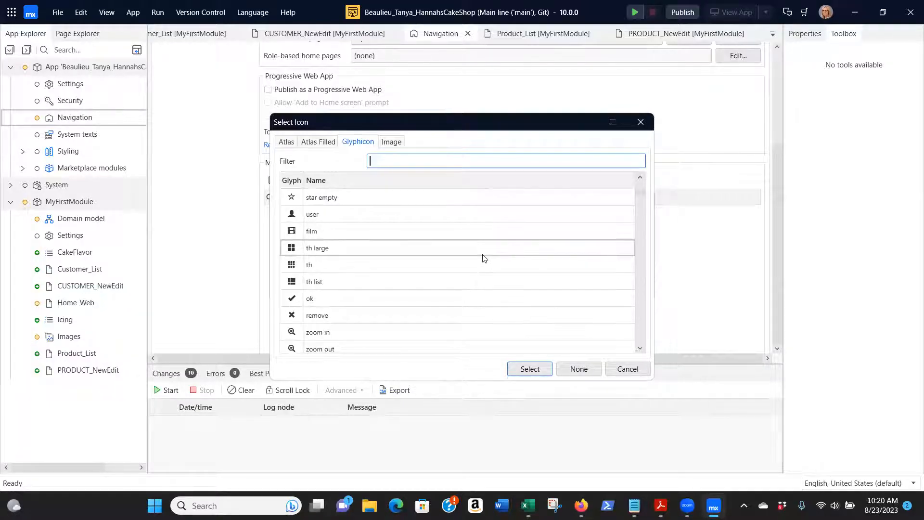
text(ta)
click(312, 252)
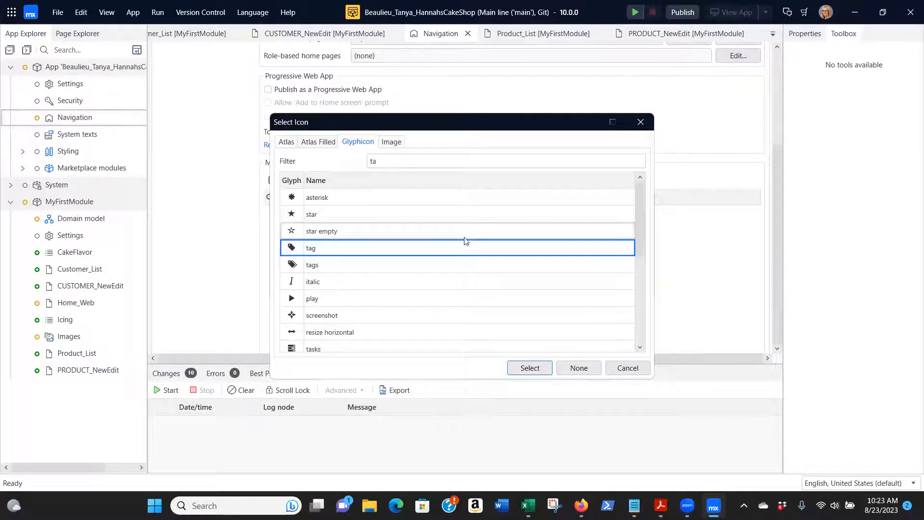
click(529, 368)
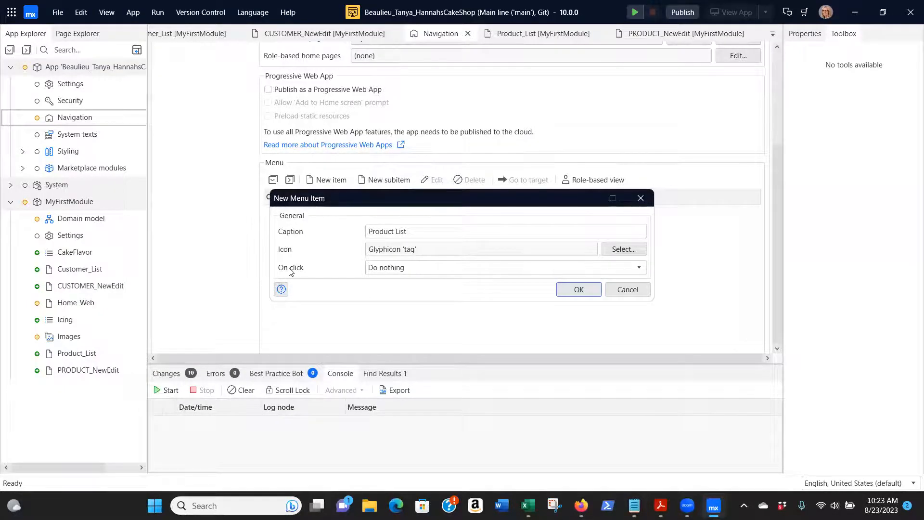
Step: Make the Product List menu item show MyFirstModule's Product_List page on click and save all changes
click(394, 267)
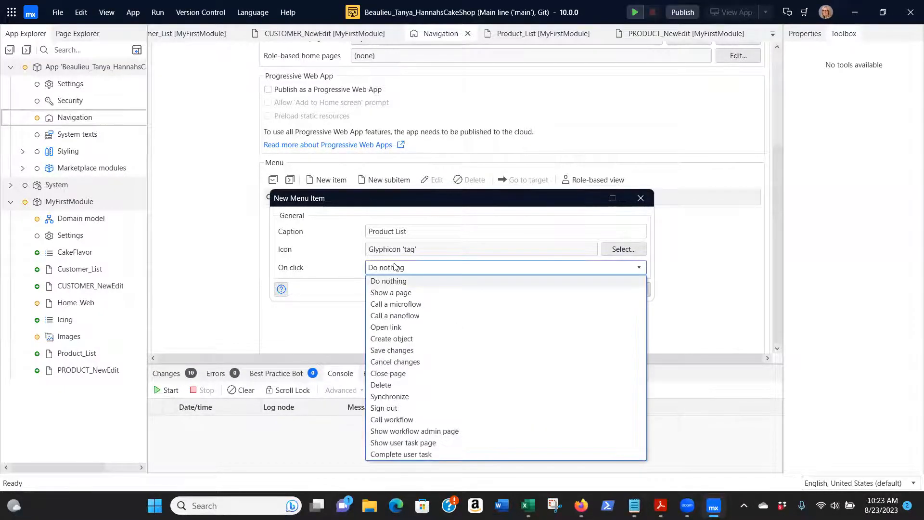
click(416, 296)
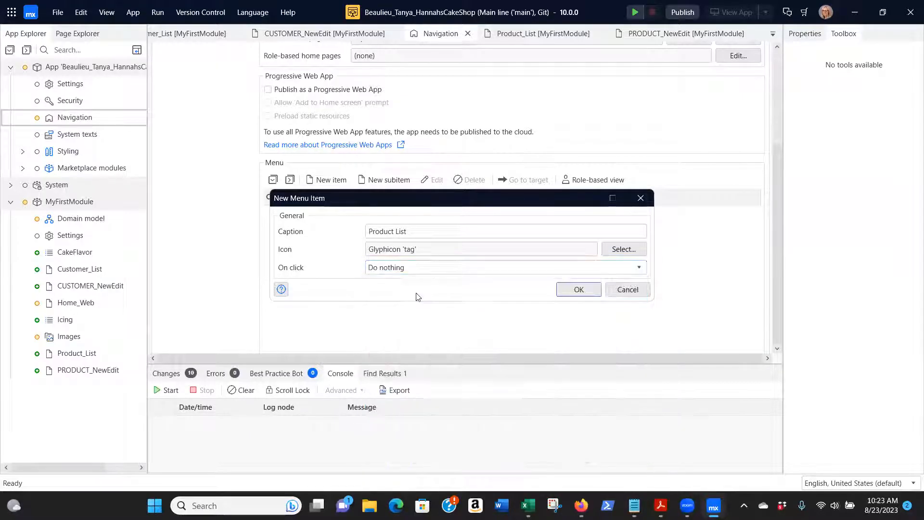
click(326, 146)
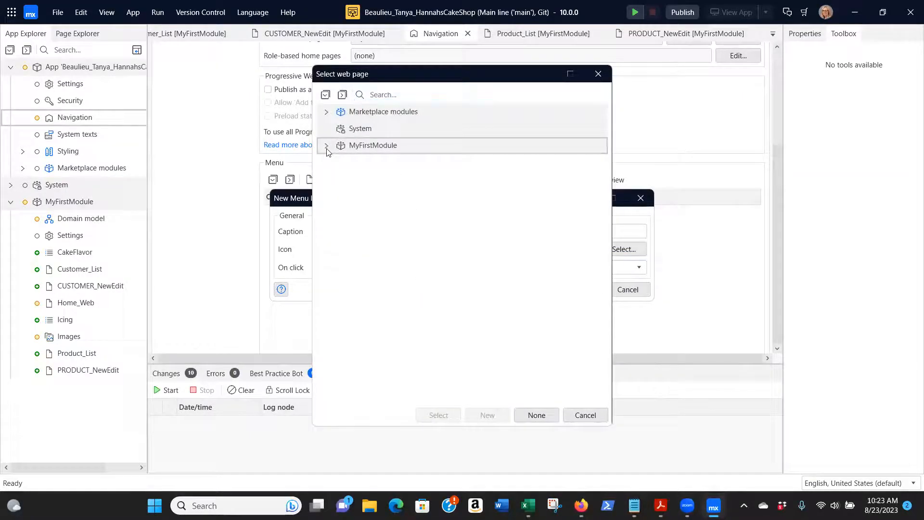
click(369, 214)
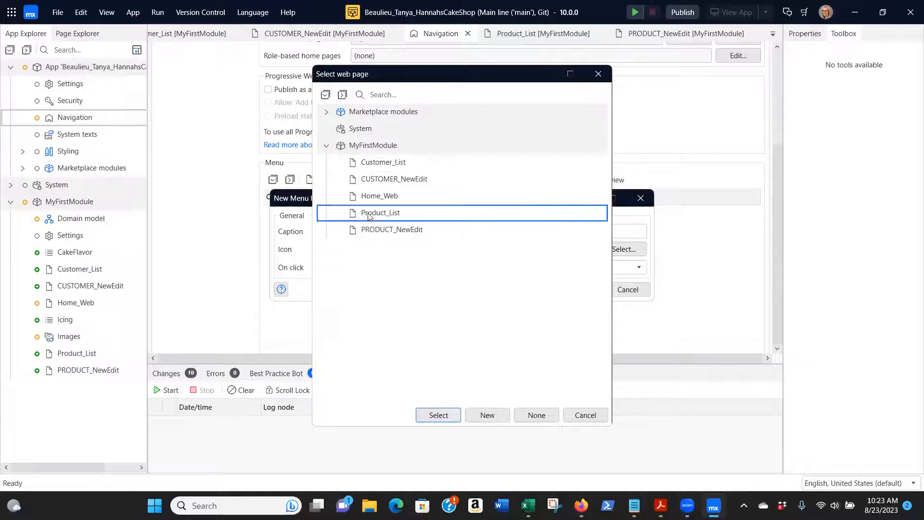
click(433, 417)
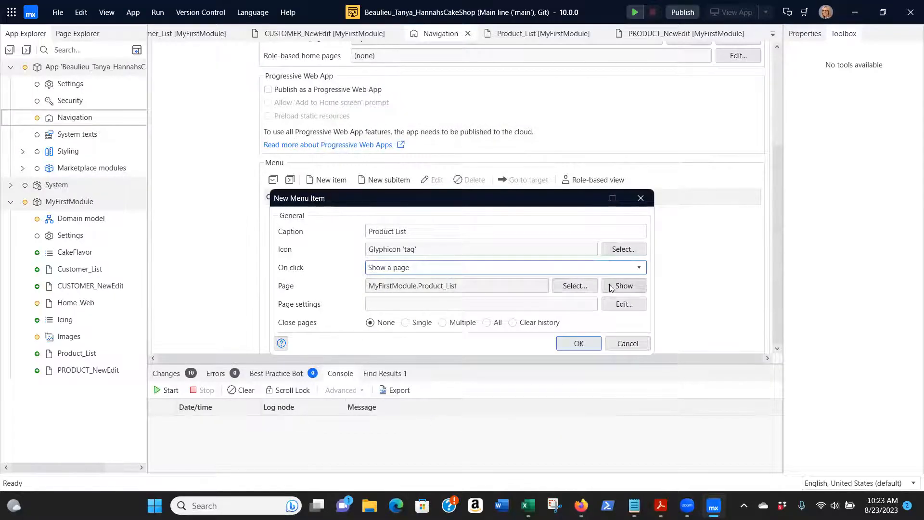
click(579, 343)
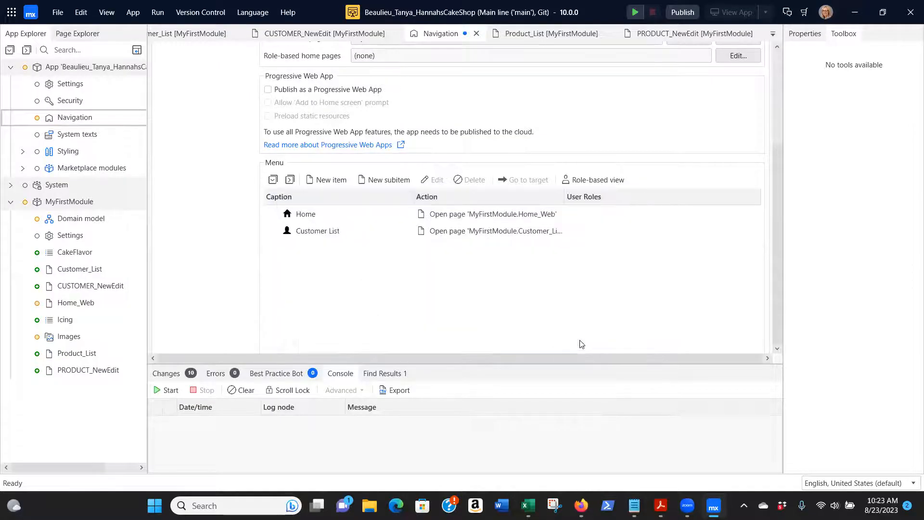
click(337, 295)
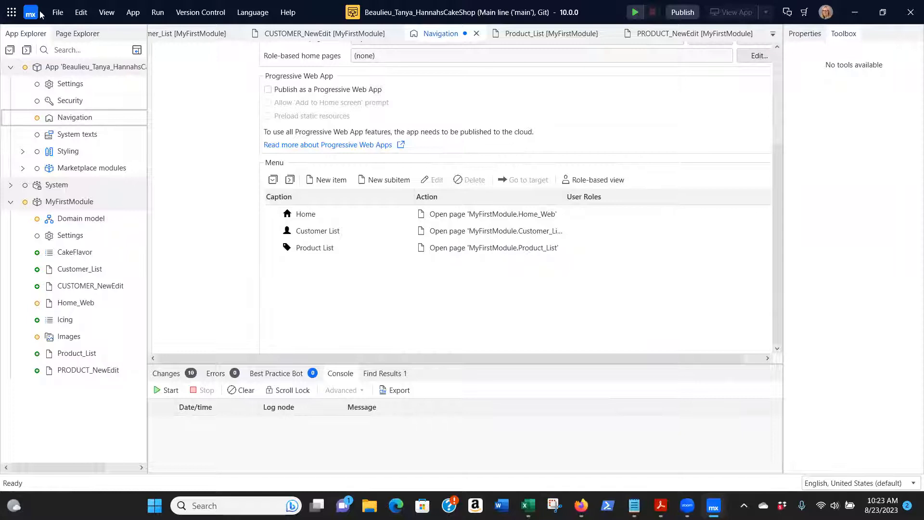
click(56, 12)
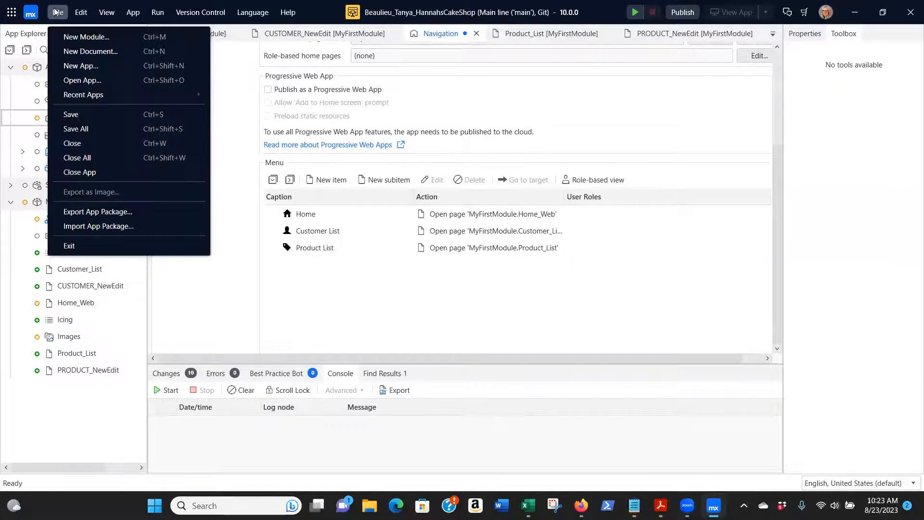
click(77, 128)
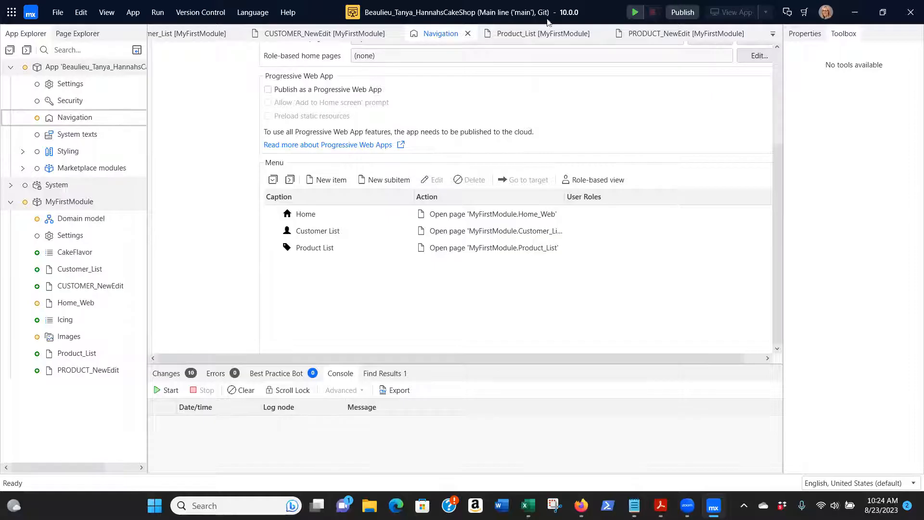
Step: Run the app in the browser and open a blank product form from the Product List page
click(635, 13)
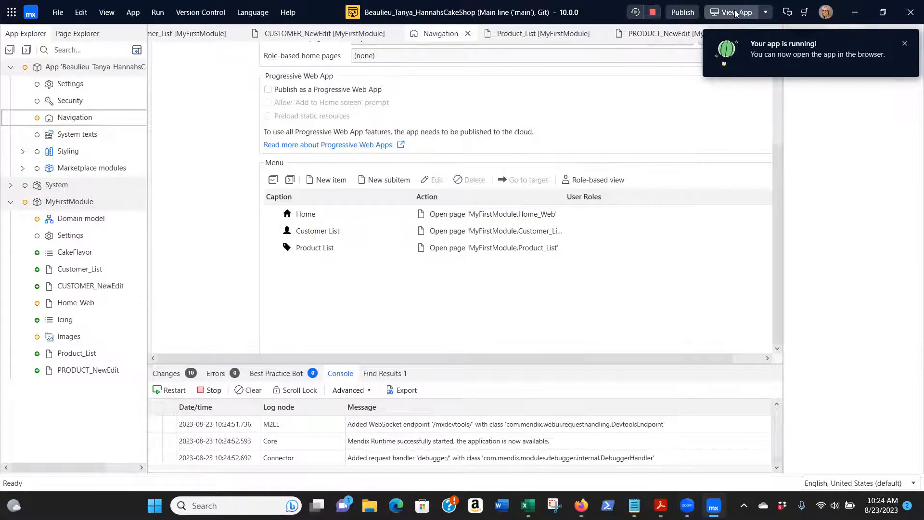
click(736, 13)
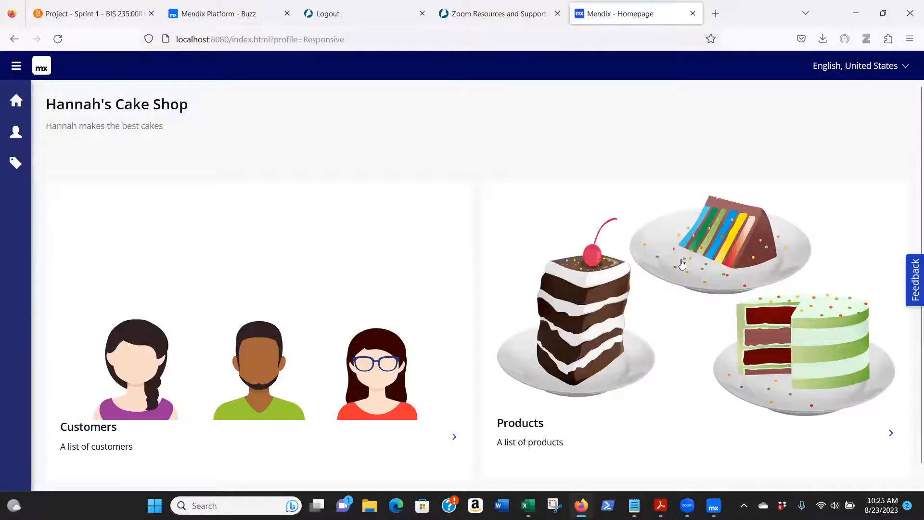
click(686, 288)
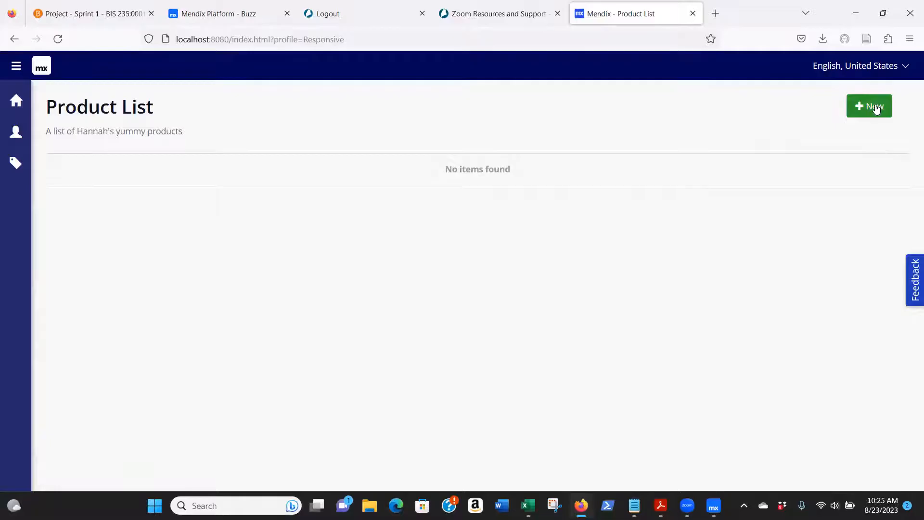
click(875, 106)
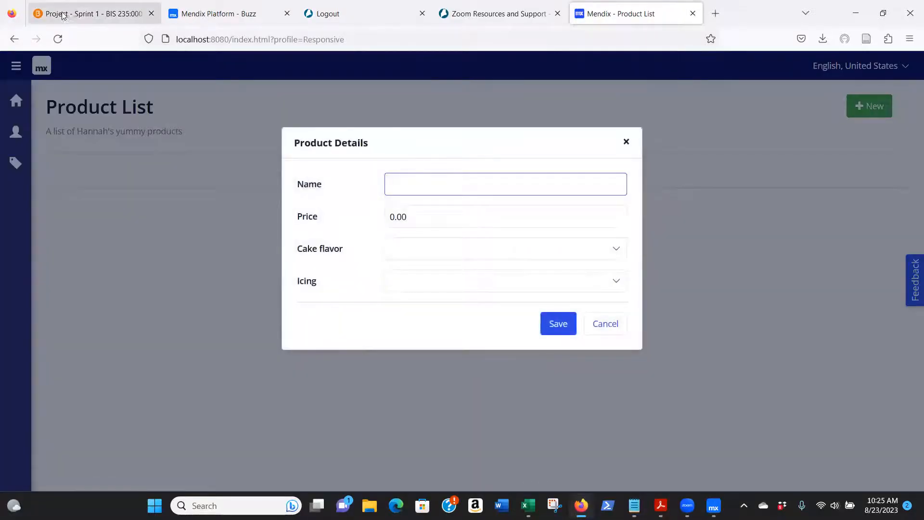
Step: Look up the table of sample products in the Sprint 1 project instructions in the browser
click(77, 13)
scroll(266, 260, down, 10)
click(269, 260)
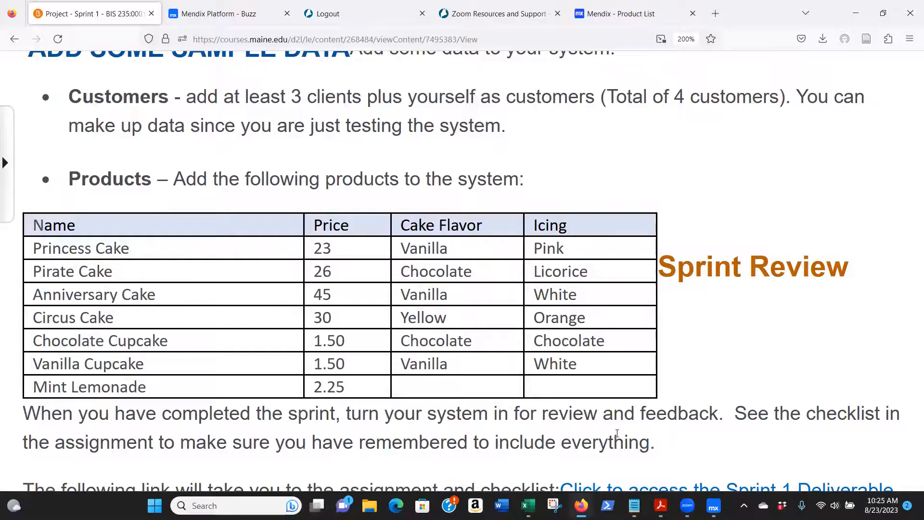
mouse_move(581, 505)
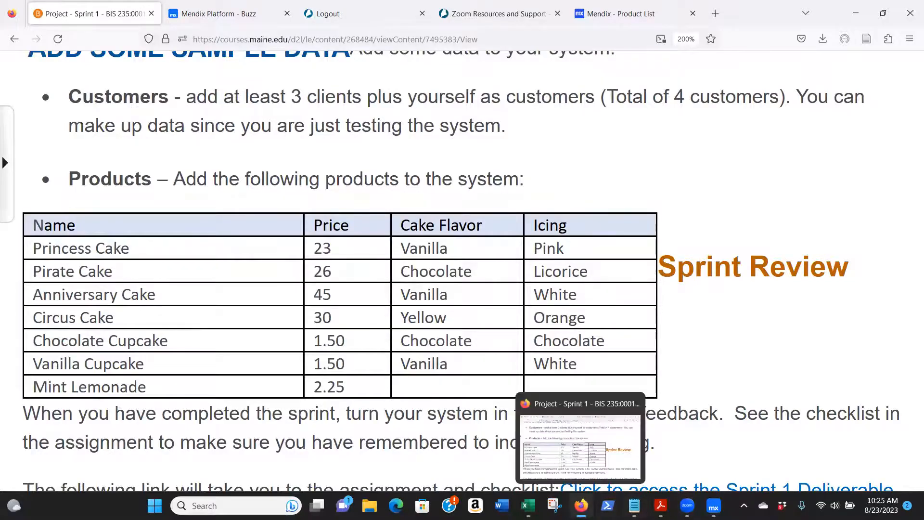
mouse_move(714, 505)
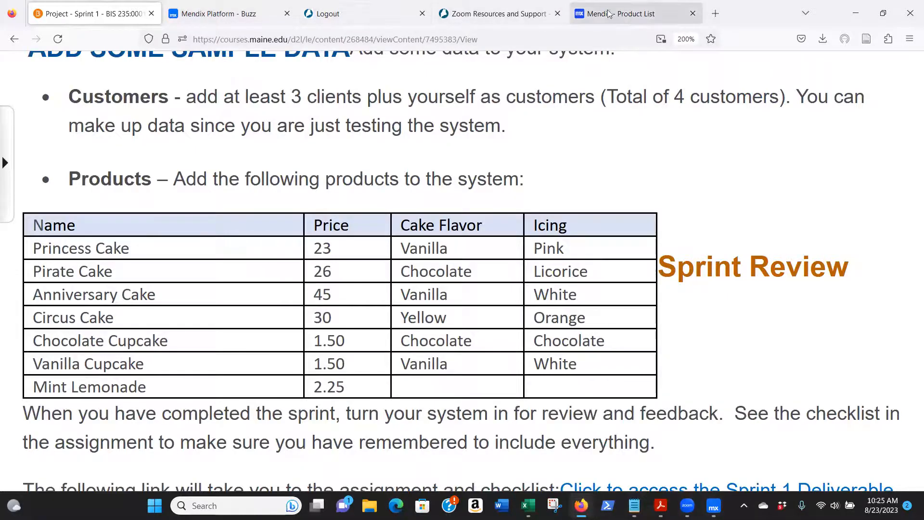
Step: Return to the running app's product form and enter the name 'Princess Cake' and the price 23.00
click(629, 14)
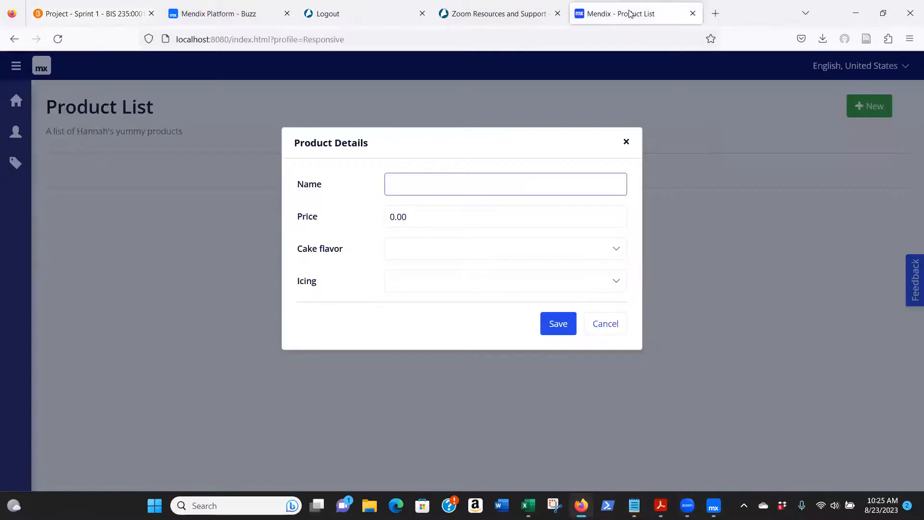
text(Princess Cake)
key(Tab)
text(2)
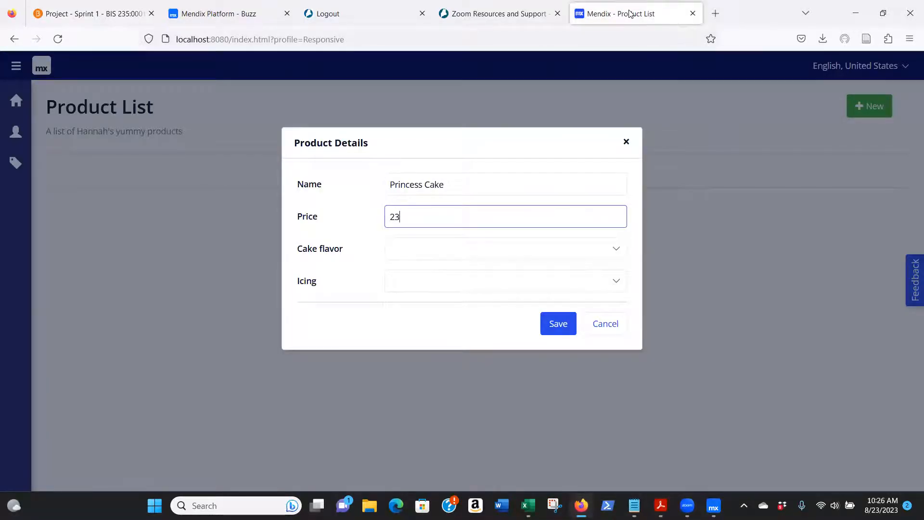
text(3.00)
key(Tab)
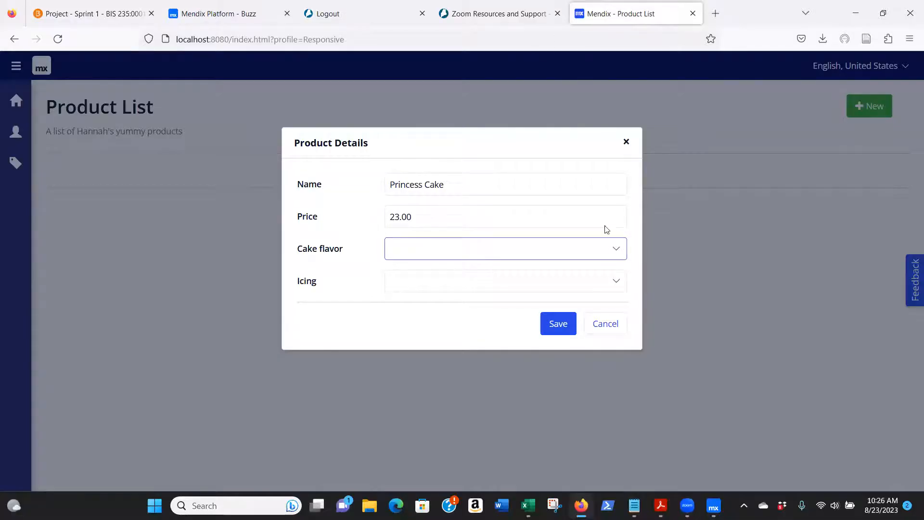
Step: Set the product's cake flavor to Vanilla and its icing to Pink, and save the product
click(616, 248)
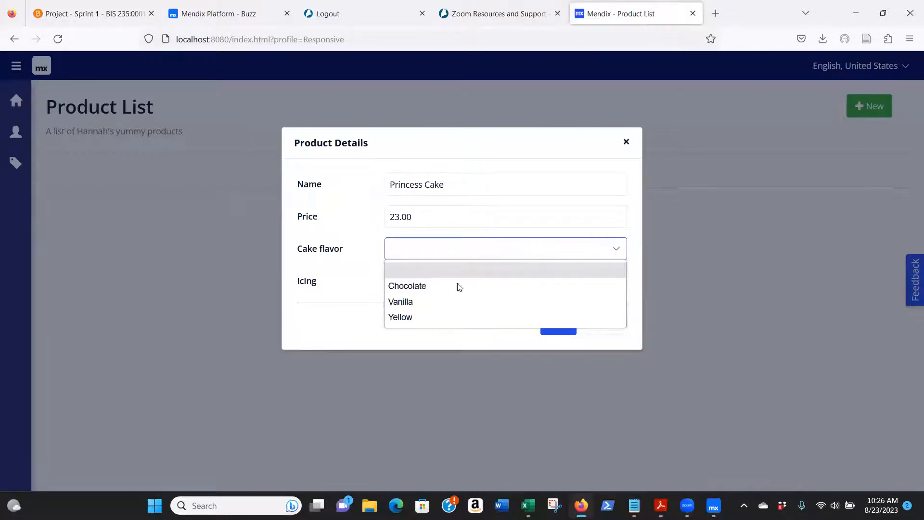
click(401, 302)
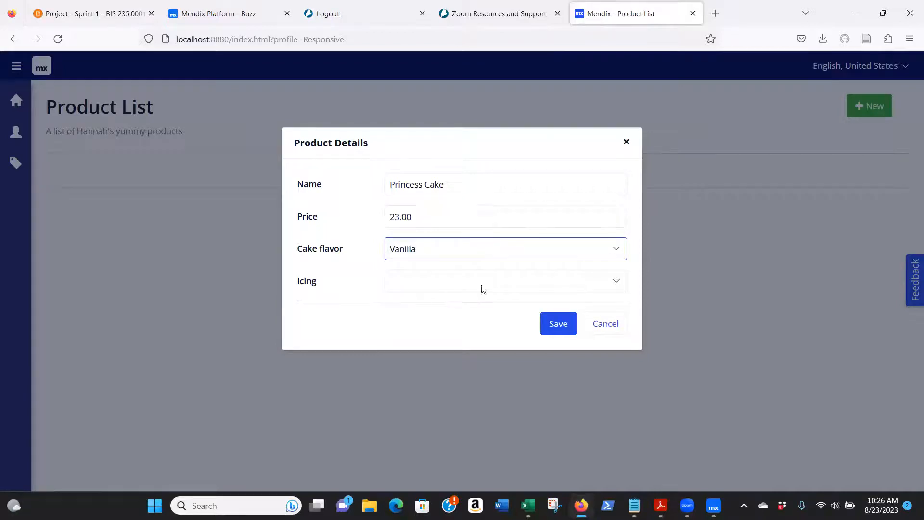
click(618, 285)
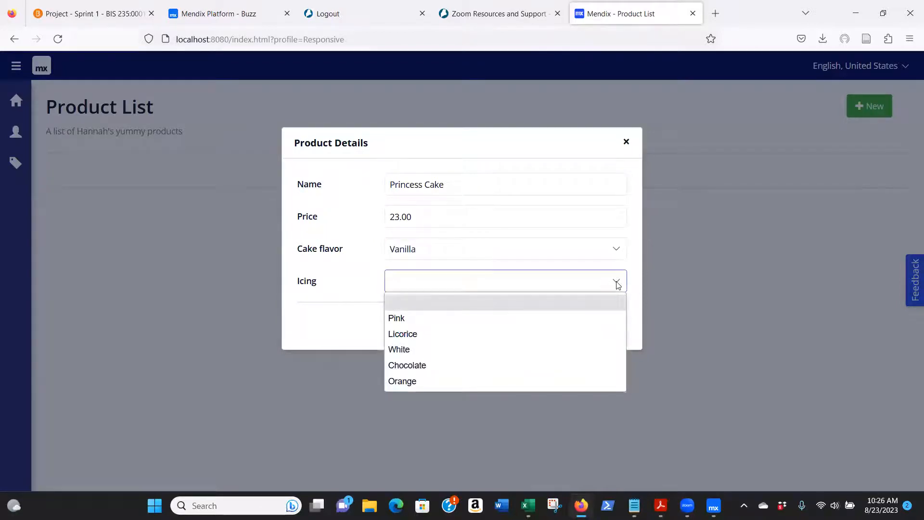
click(397, 320)
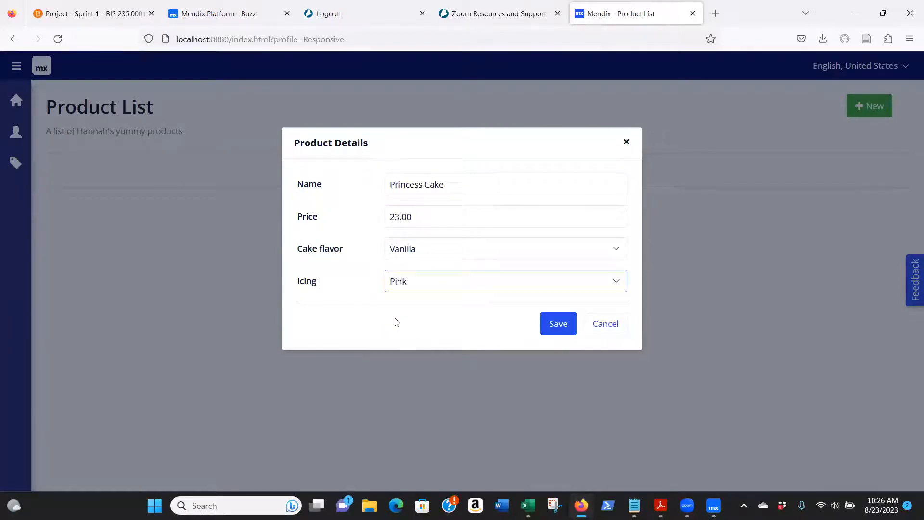
click(555, 321)
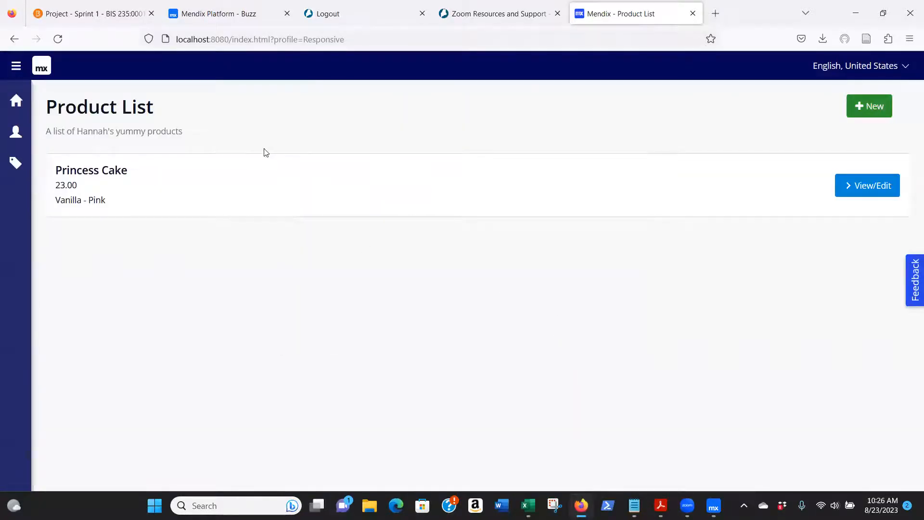
Step: Edit the Princess Cake product, set its price to 25.5, and save the record
click(870, 185)
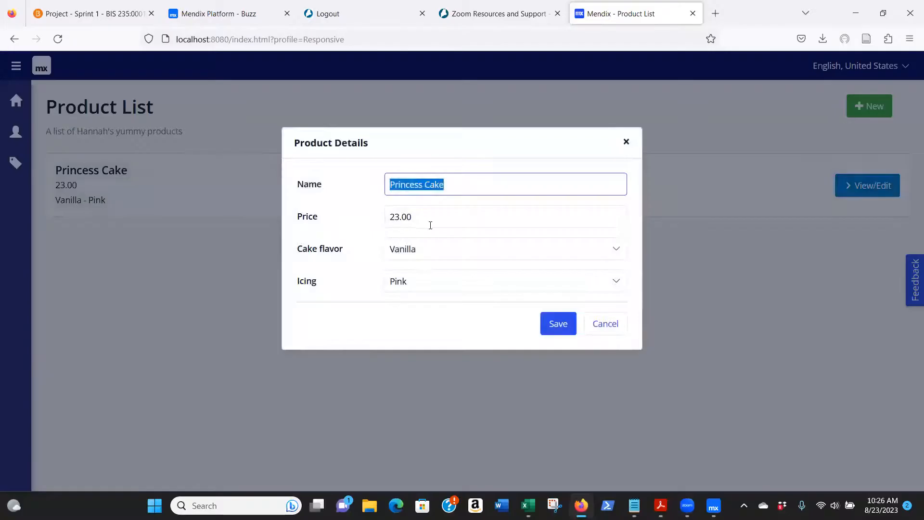
click(431, 218)
key(BackSpace)
key(BackSpace)
key(BackSpace)
key(BackSpace)
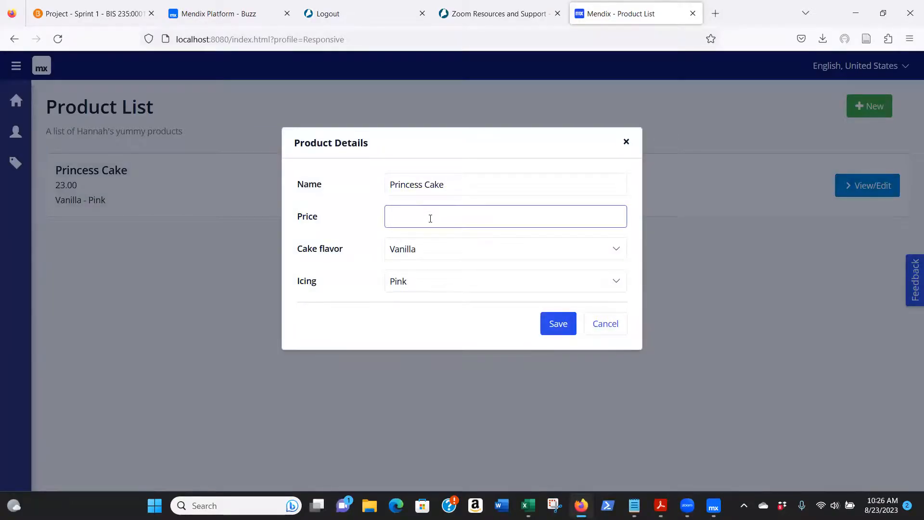
text(25.5)
click(557, 329)
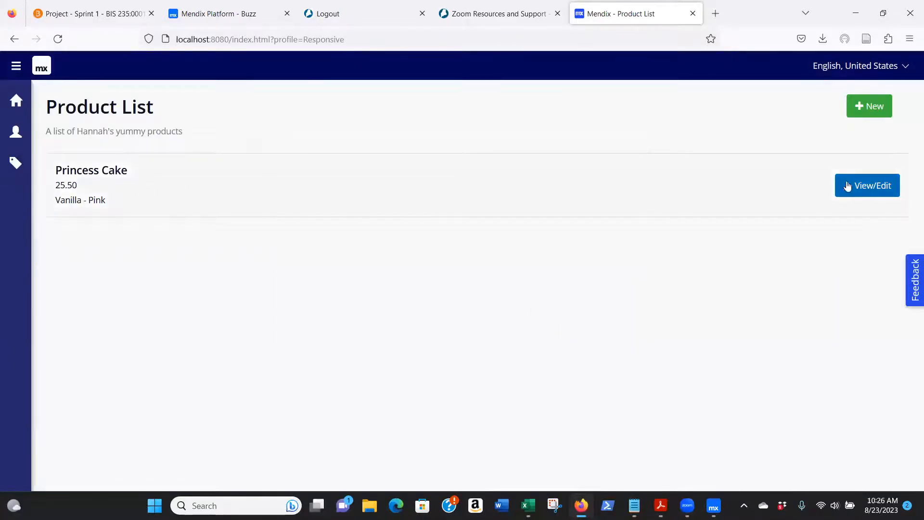
Step: Reopen the Princess Cake product and try to save it with the non-numeric price 'fjfjfj'
click(861, 184)
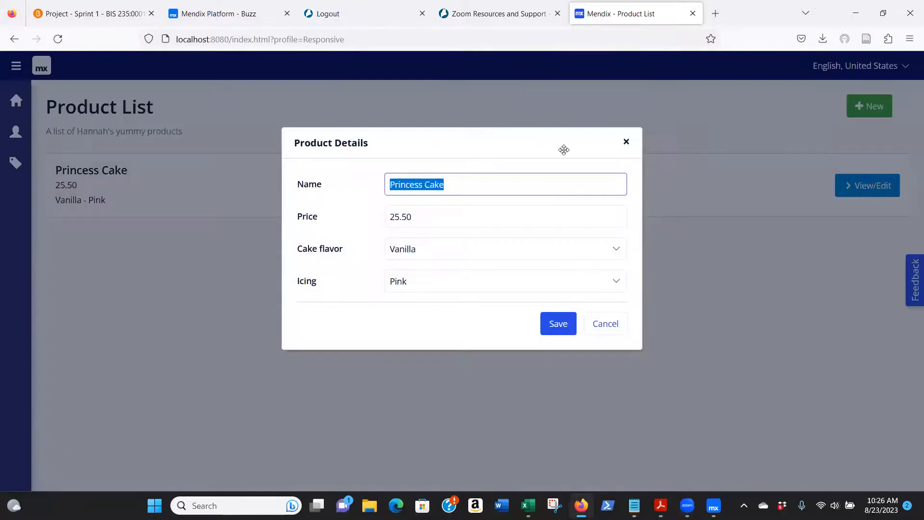
drag(440, 217, 346, 214)
text(23)
key(BackSpace)
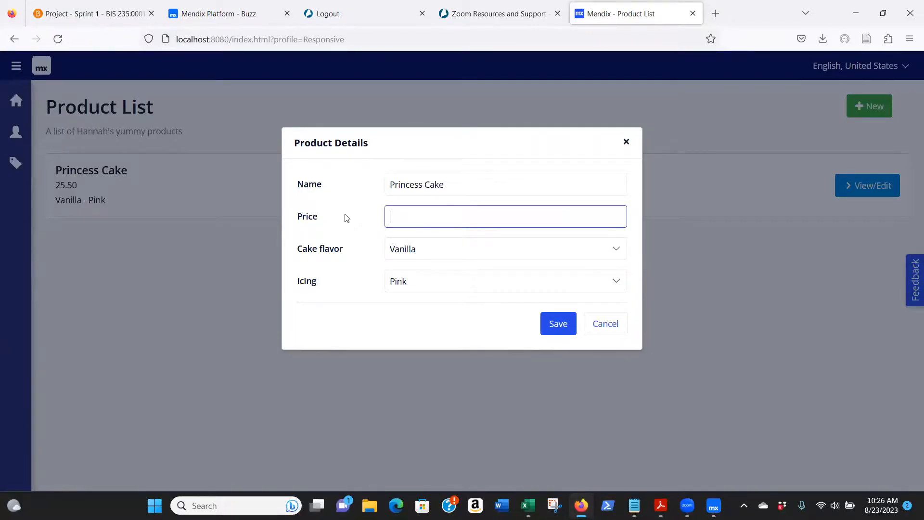
text(fjfjfj)
click(551, 322)
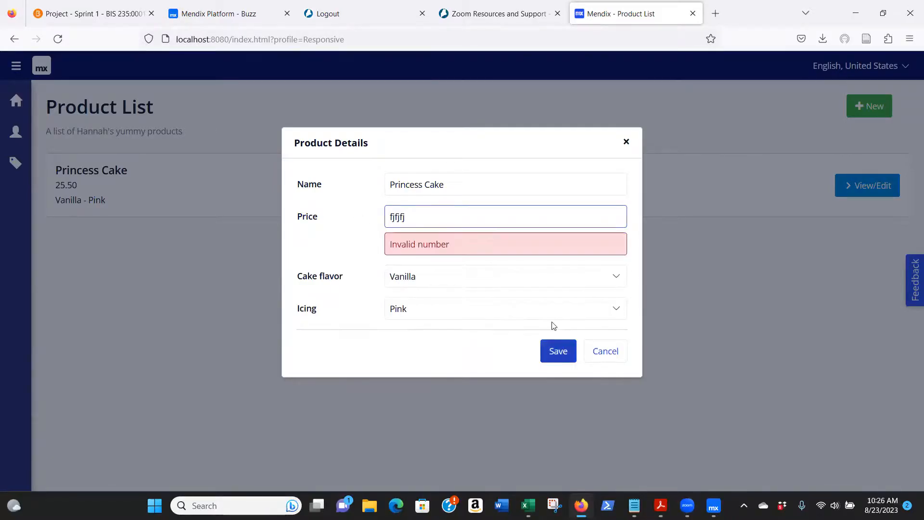
Step: Replace the invalid price of the Princess Cake product with 23.00 and save it
drag(440, 216, 373, 211)
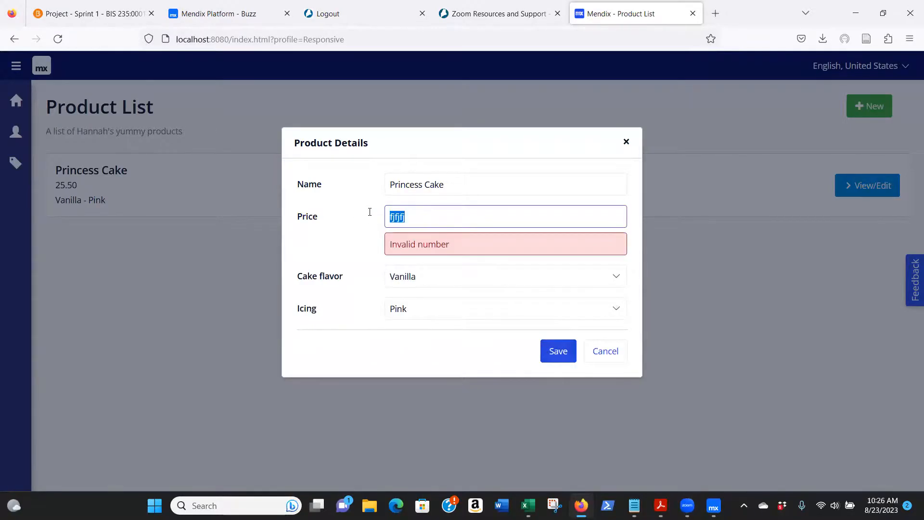
text(23.00)
click(559, 349)
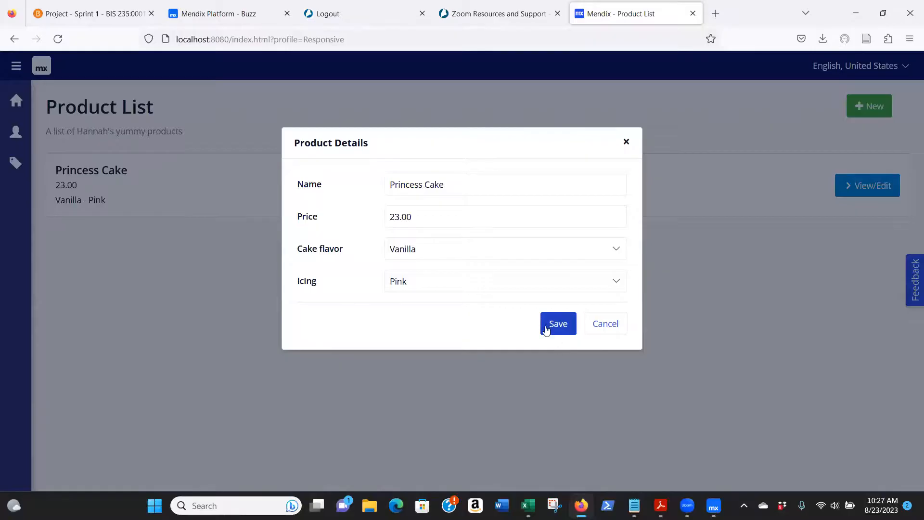
click(546, 324)
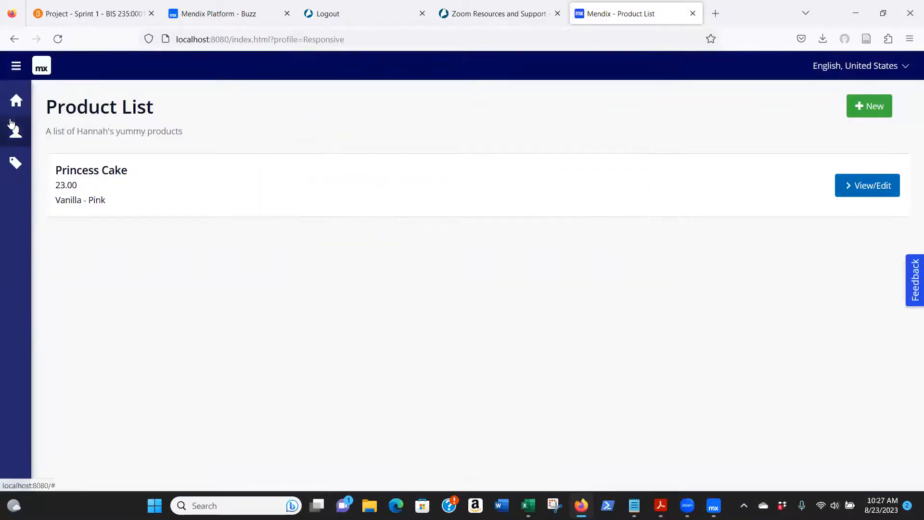
Step: Test the app's navigation by visiting the home, Customer List and Product List pages, with the sidebar both collapsed and expanded to show its labels
click(13, 100)
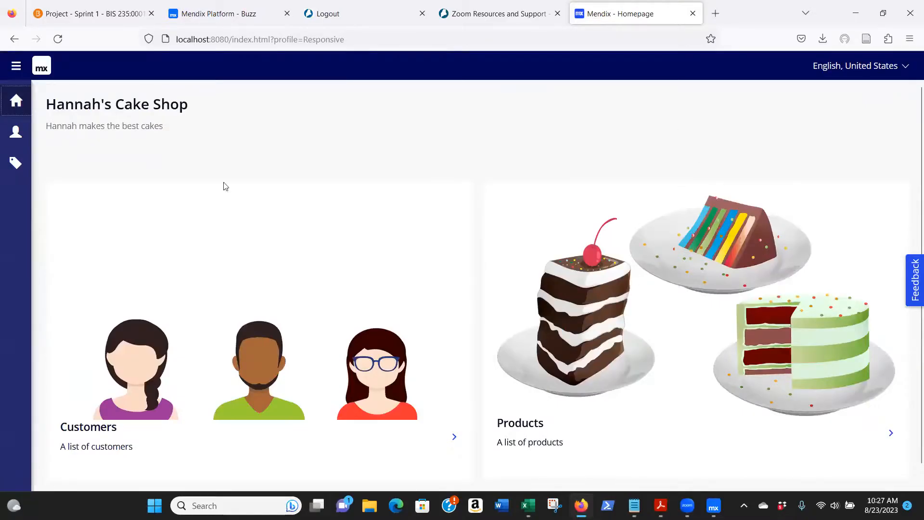
click(15, 133)
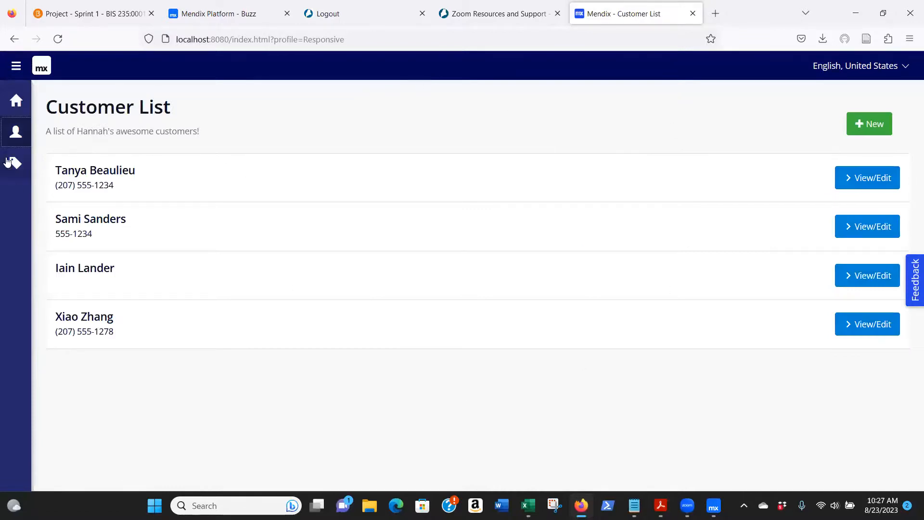
click(14, 163)
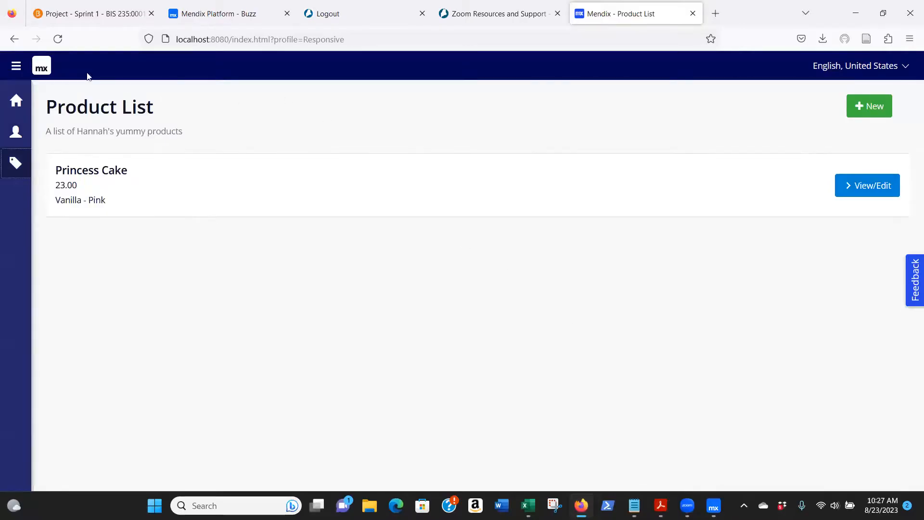
click(16, 66)
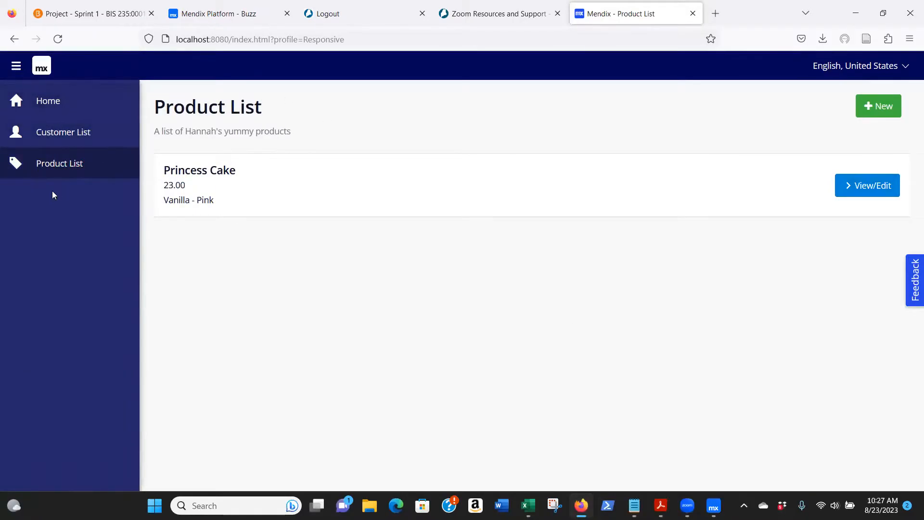
click(47, 132)
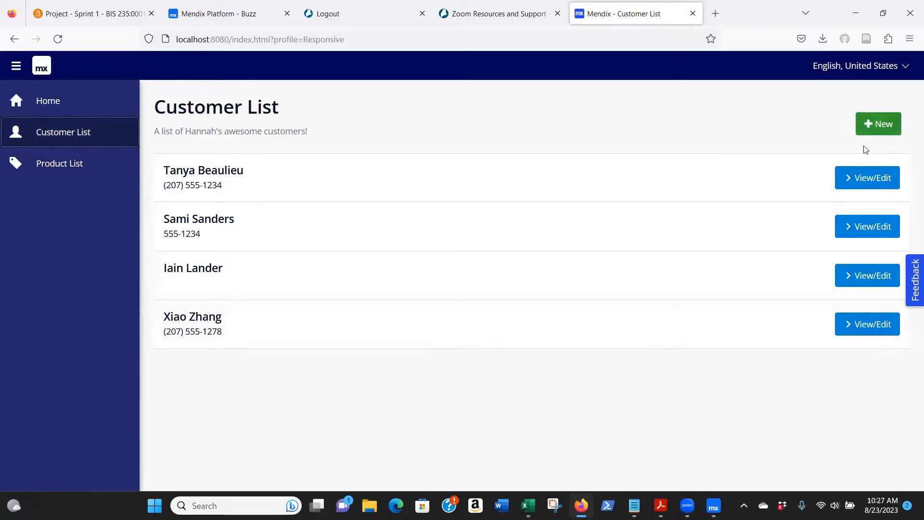
click(59, 164)
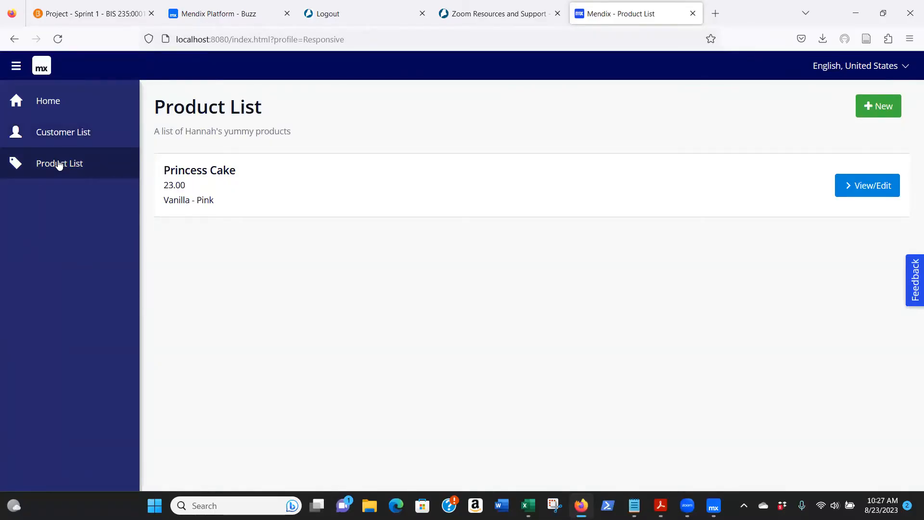
click(59, 165)
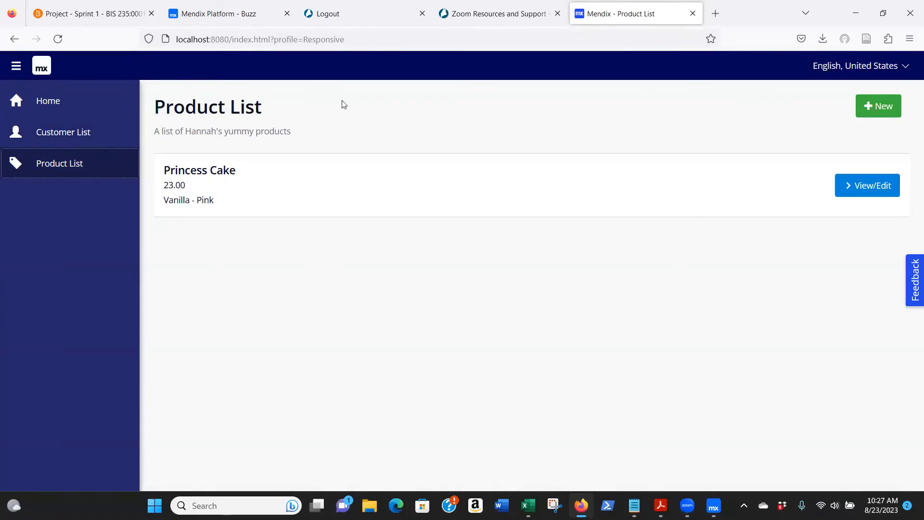